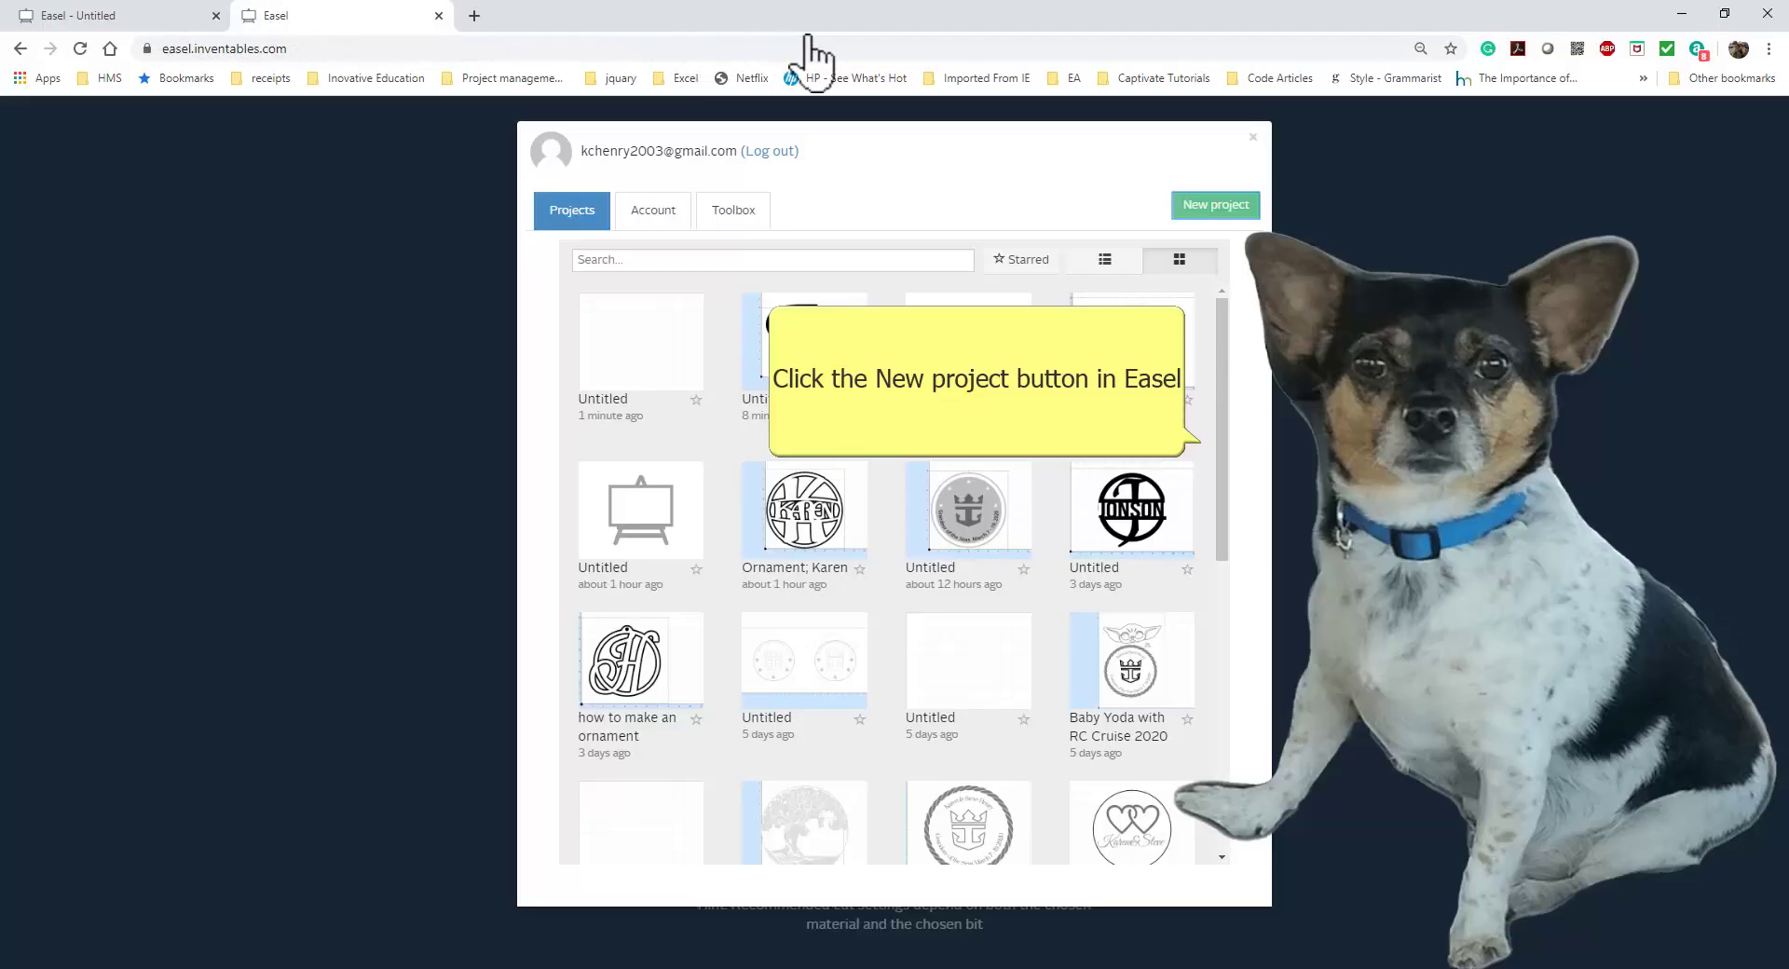
# - Start a new blank project and add a roughly 2 in circle to the canvas
pyautogui.click(1228, 208)
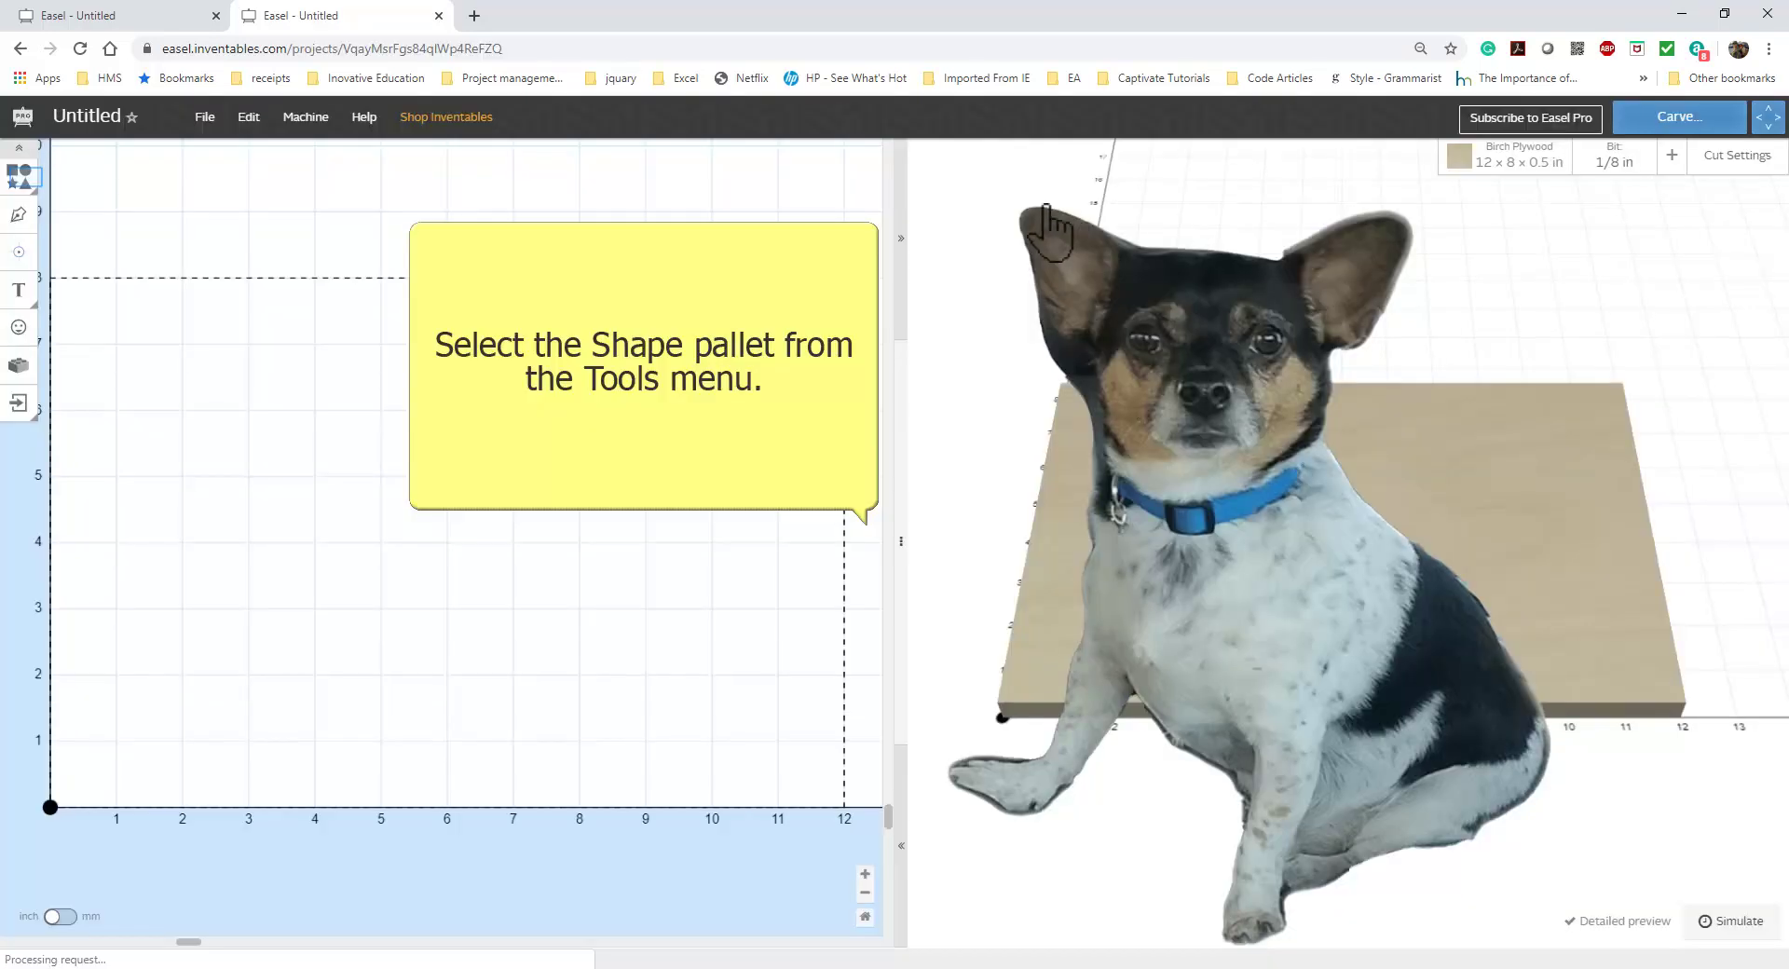
pyautogui.click(28, 186)
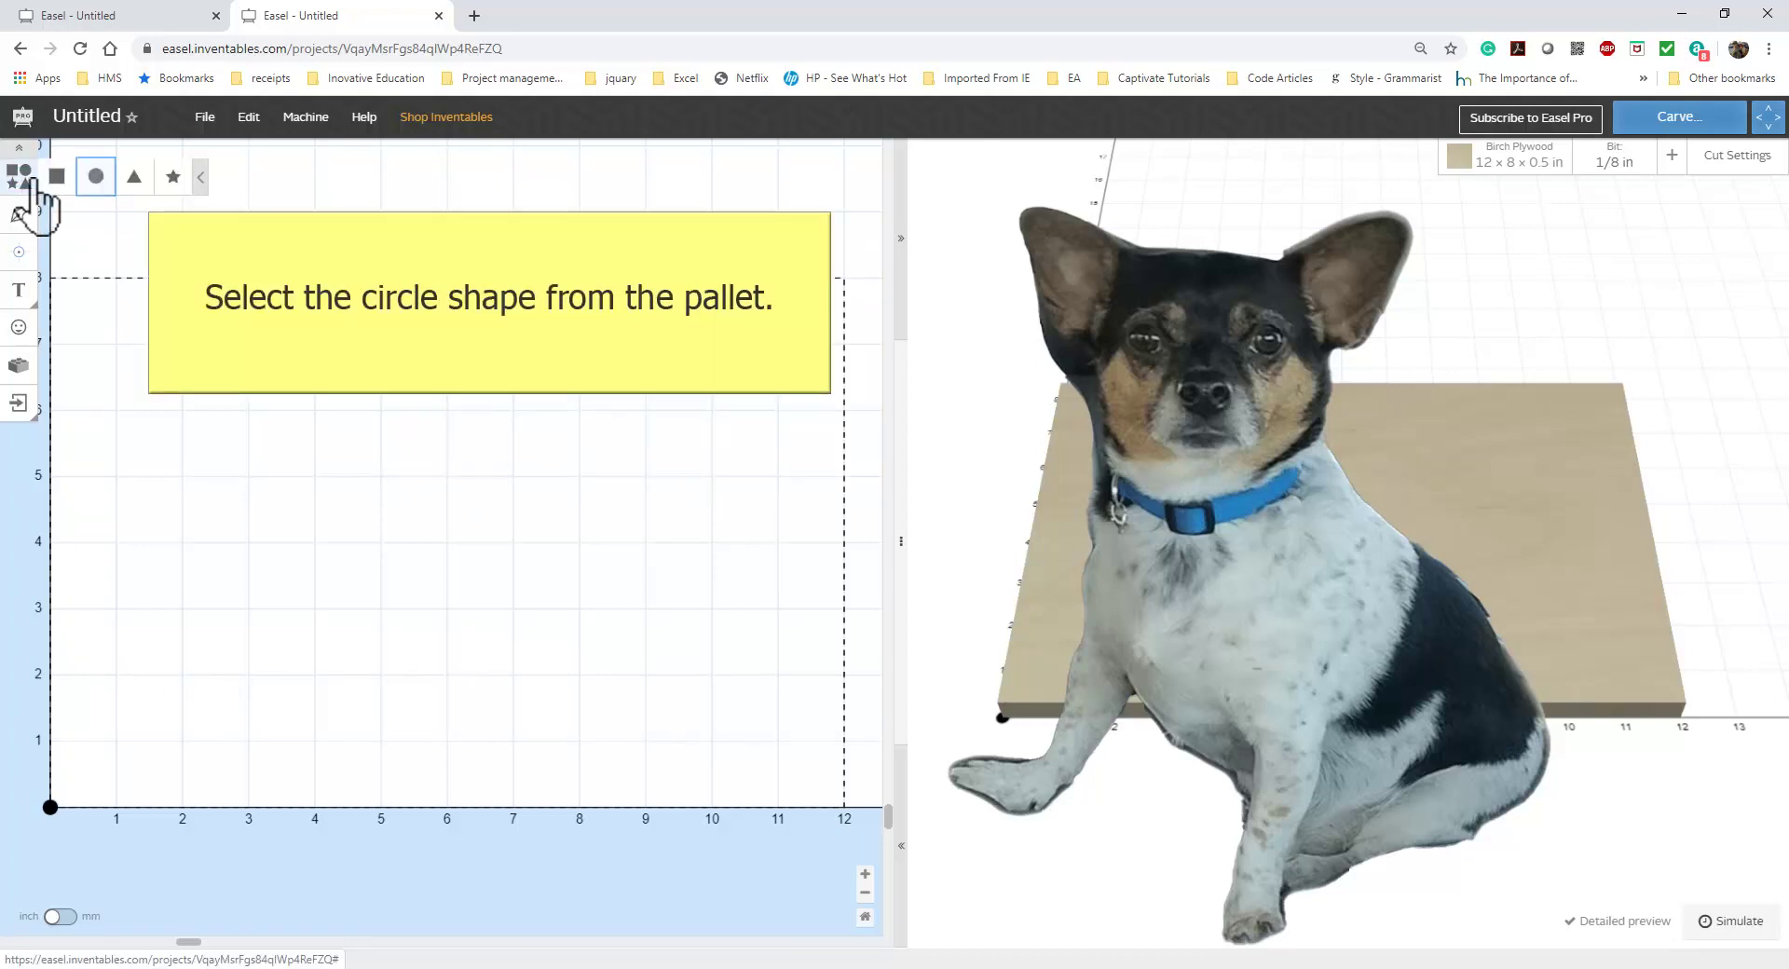
pyautogui.click(94, 179)
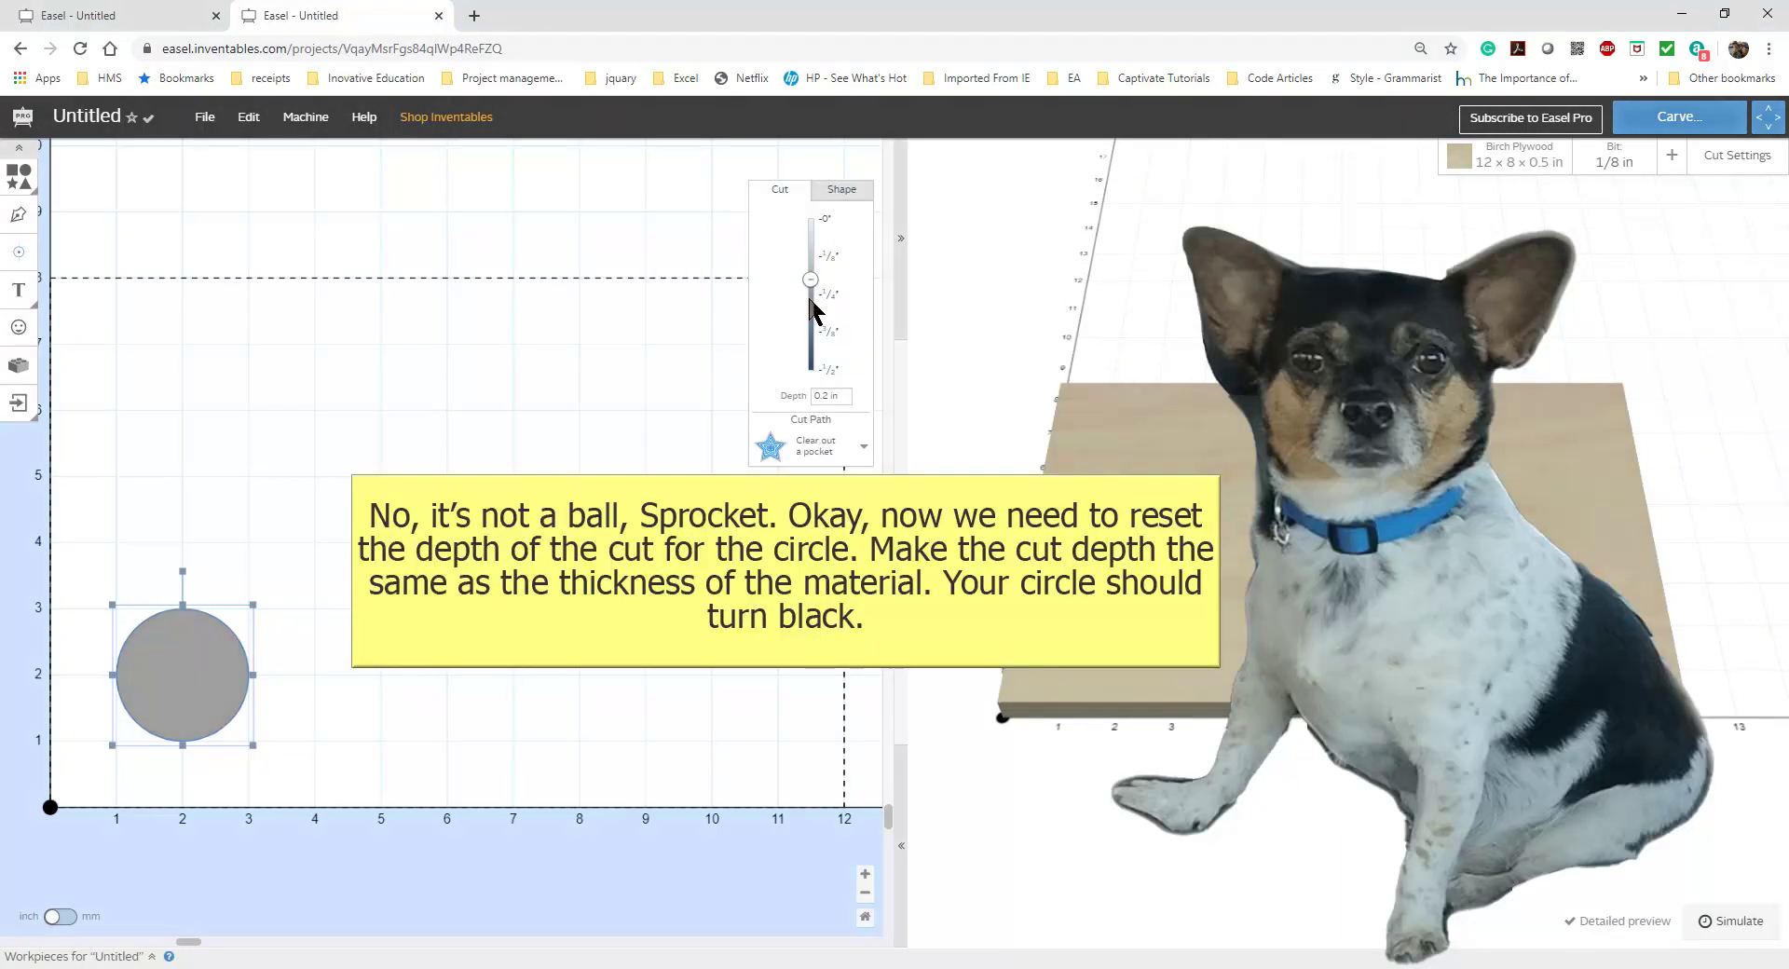
# - Cut the circle 0.5 in deep and resize it to 6 × 6 in with proportions locked
pyautogui.moveTo(814, 309); pyautogui.dragTo(816, 384)
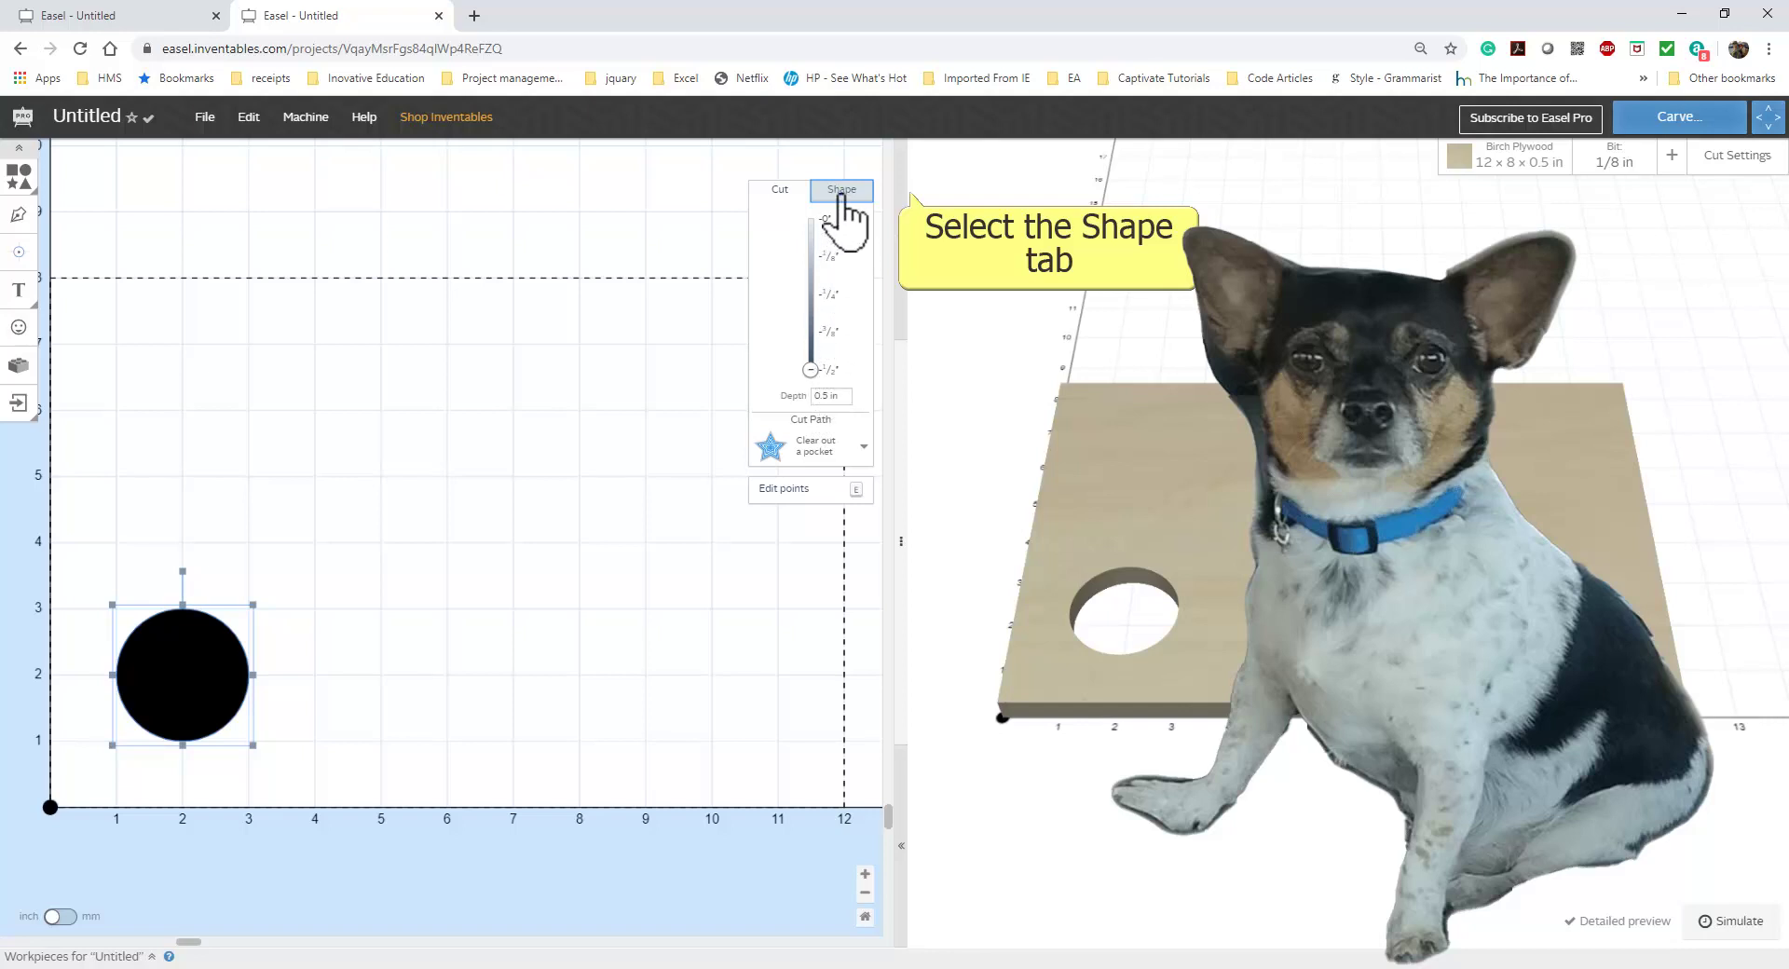
pyautogui.click(841, 191)
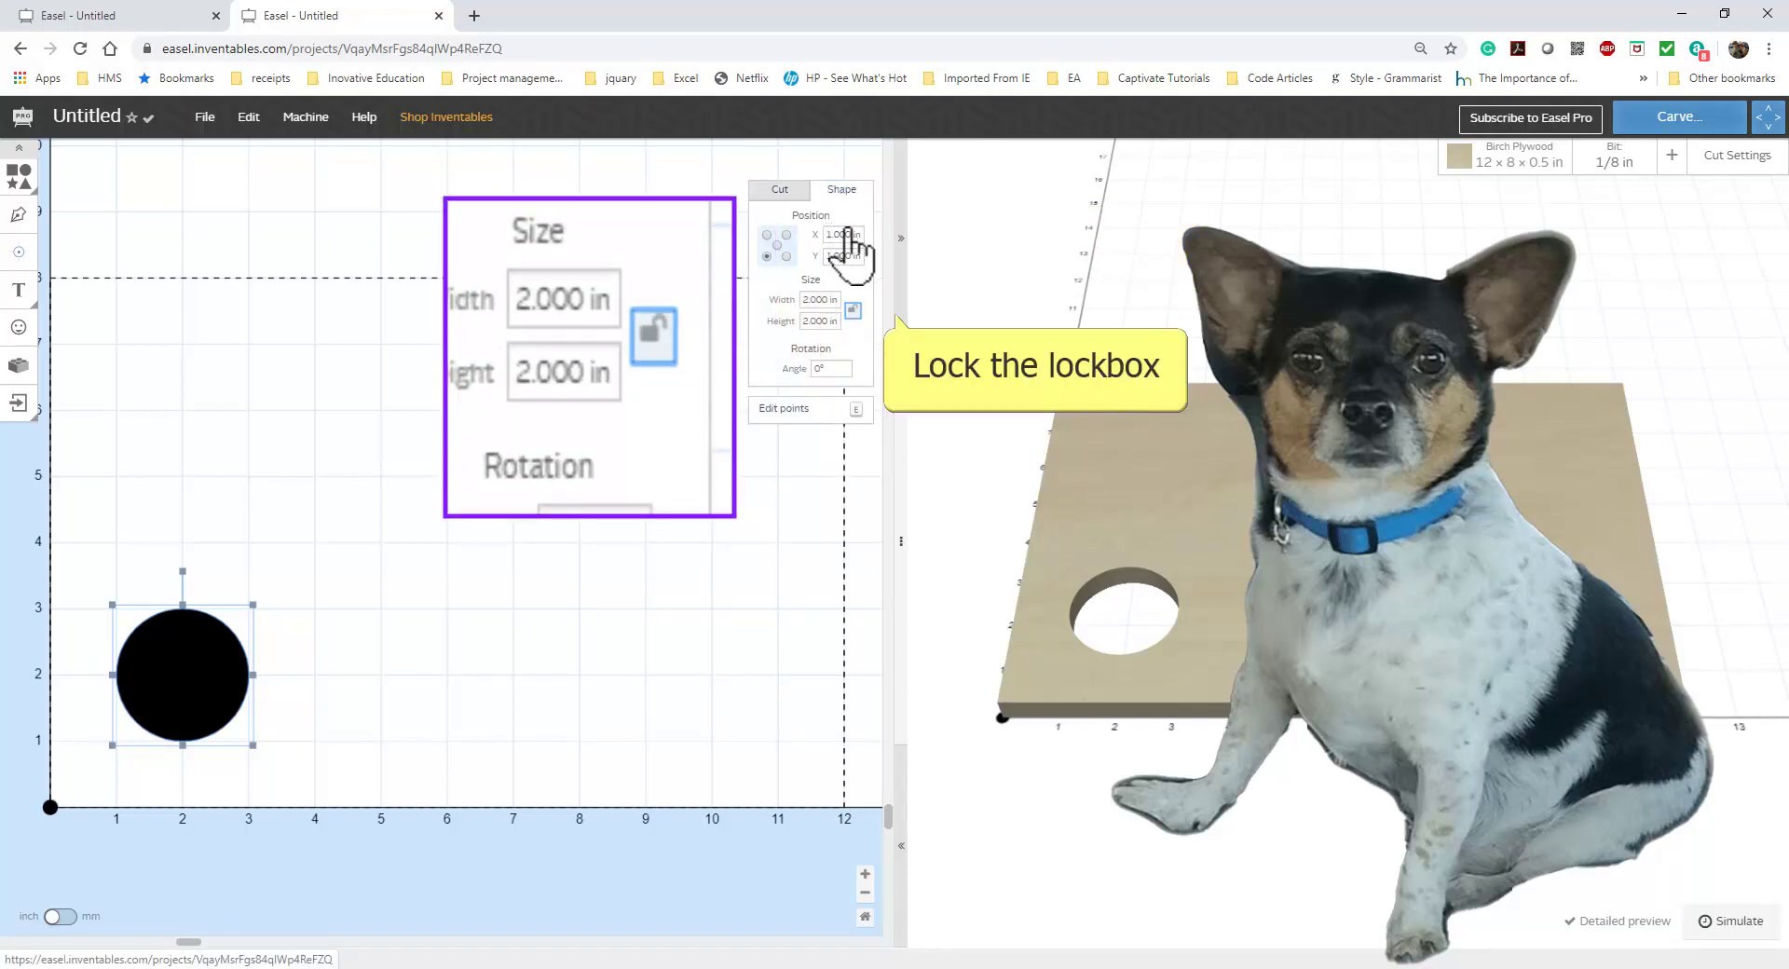
pyautogui.click(852, 312)
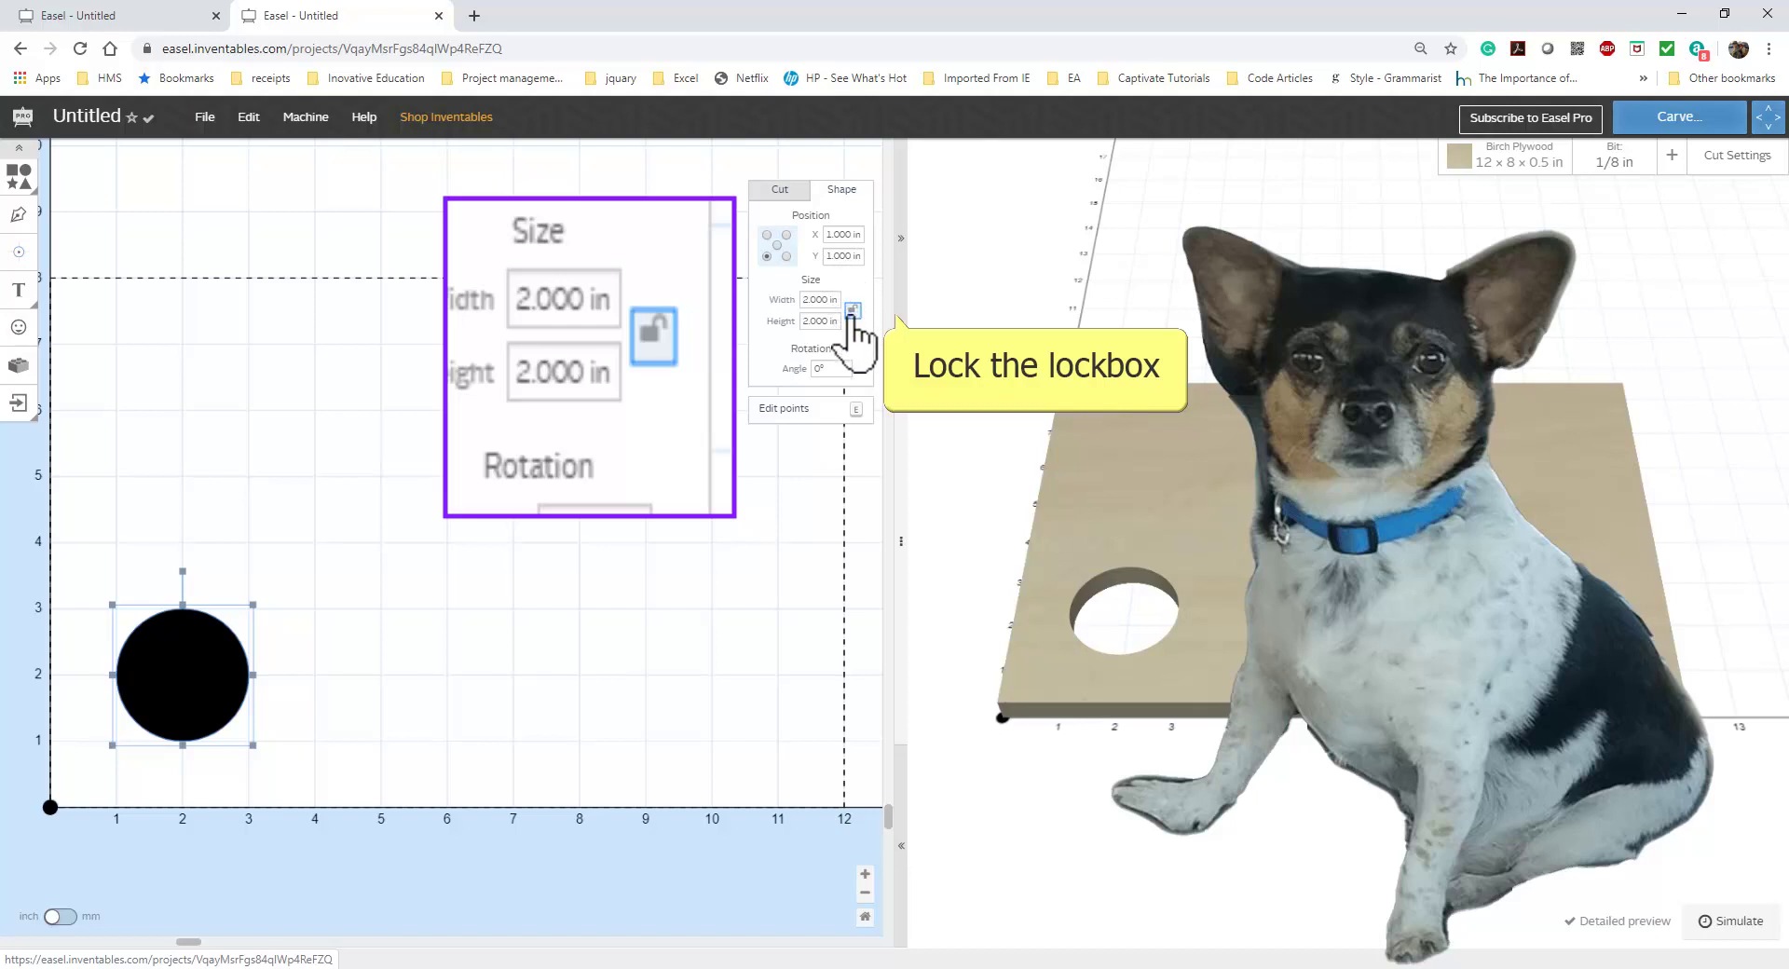
pyautogui.click(834, 306)
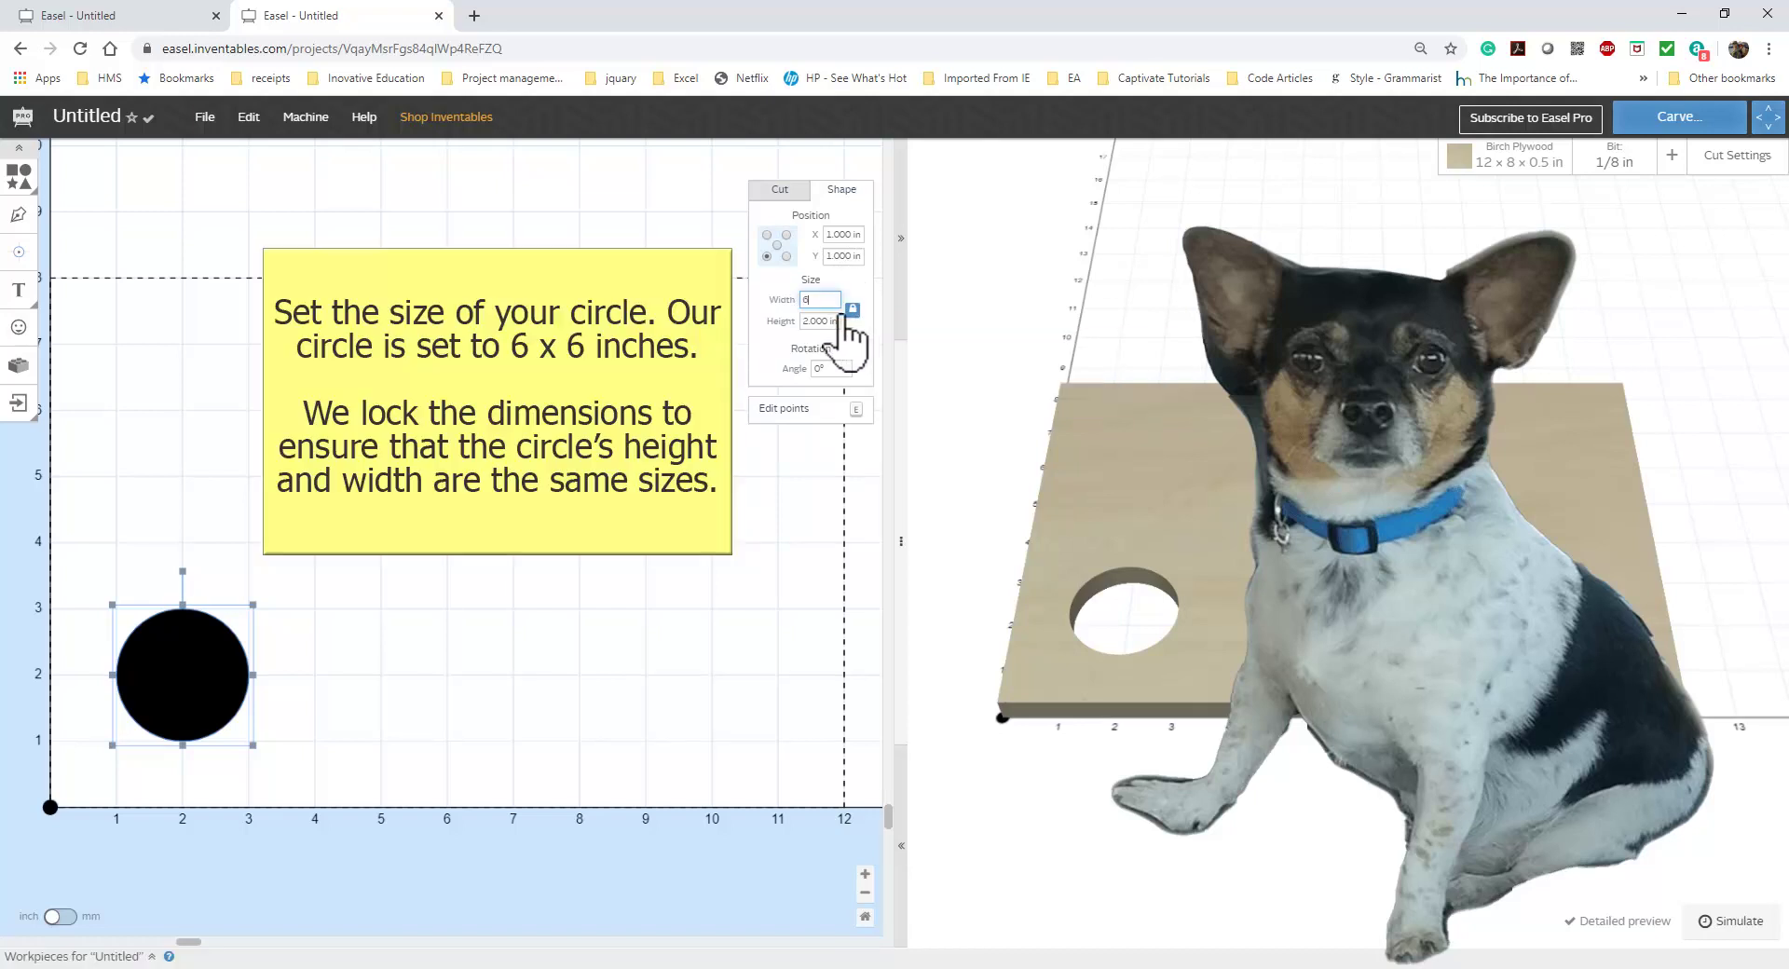
pyautogui.write('6')
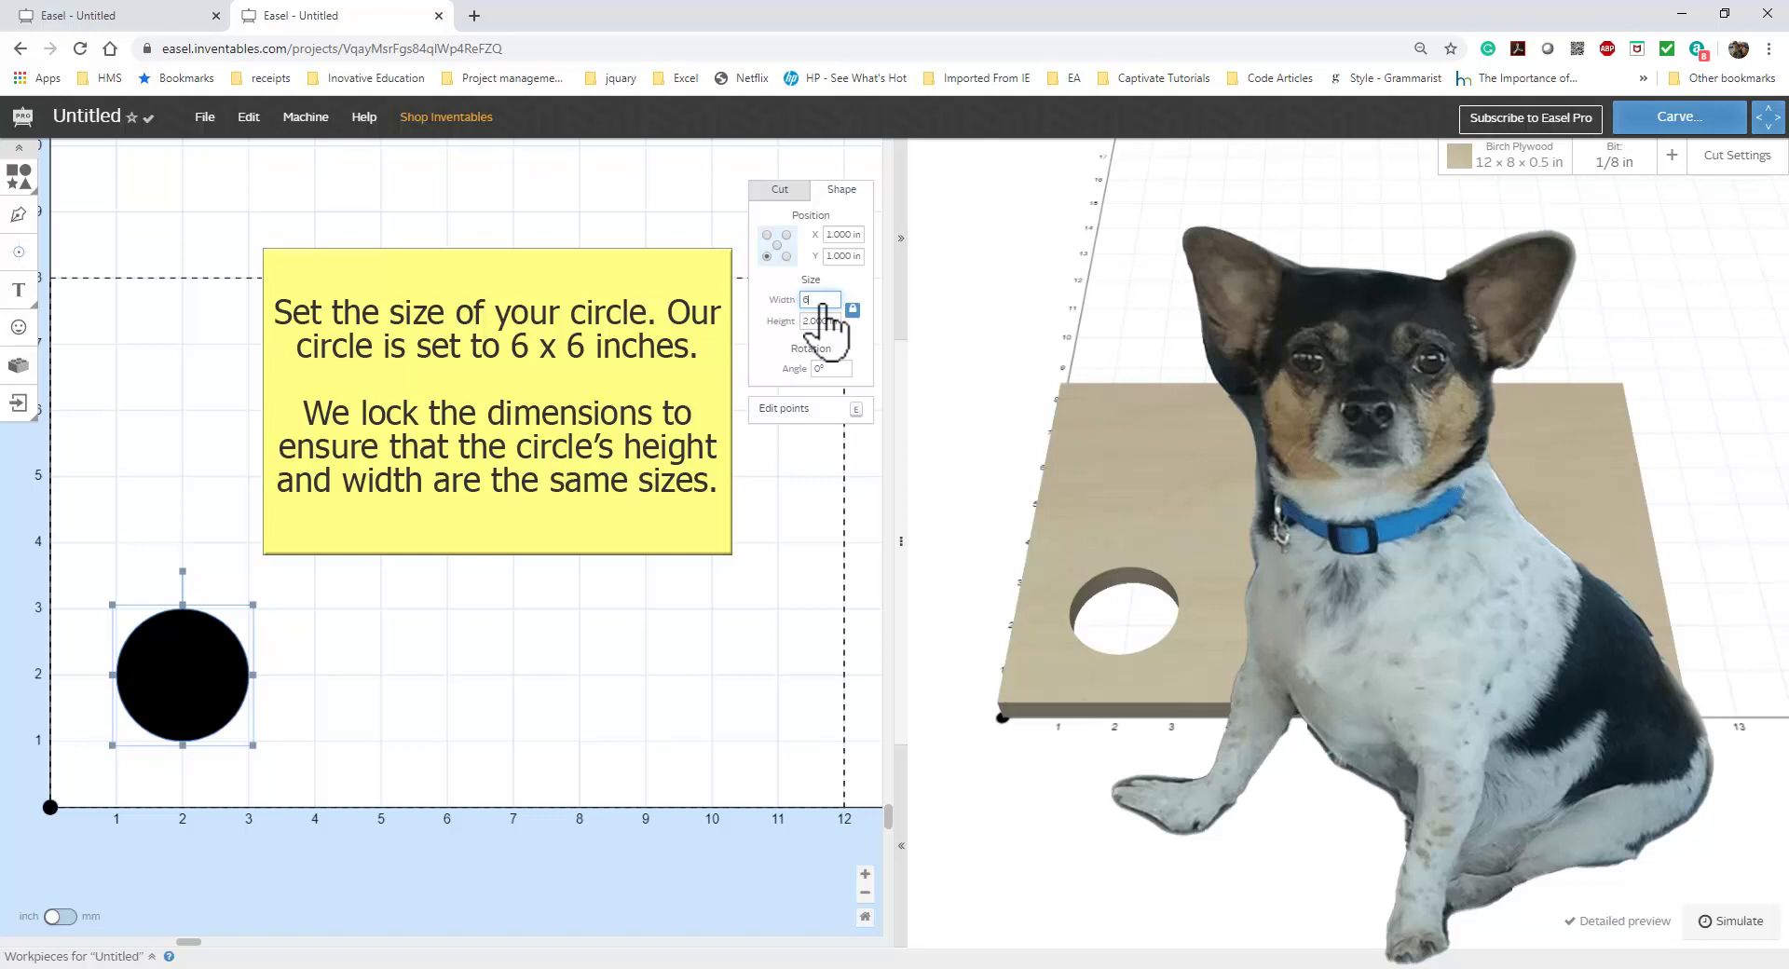
pyautogui.press('Return')
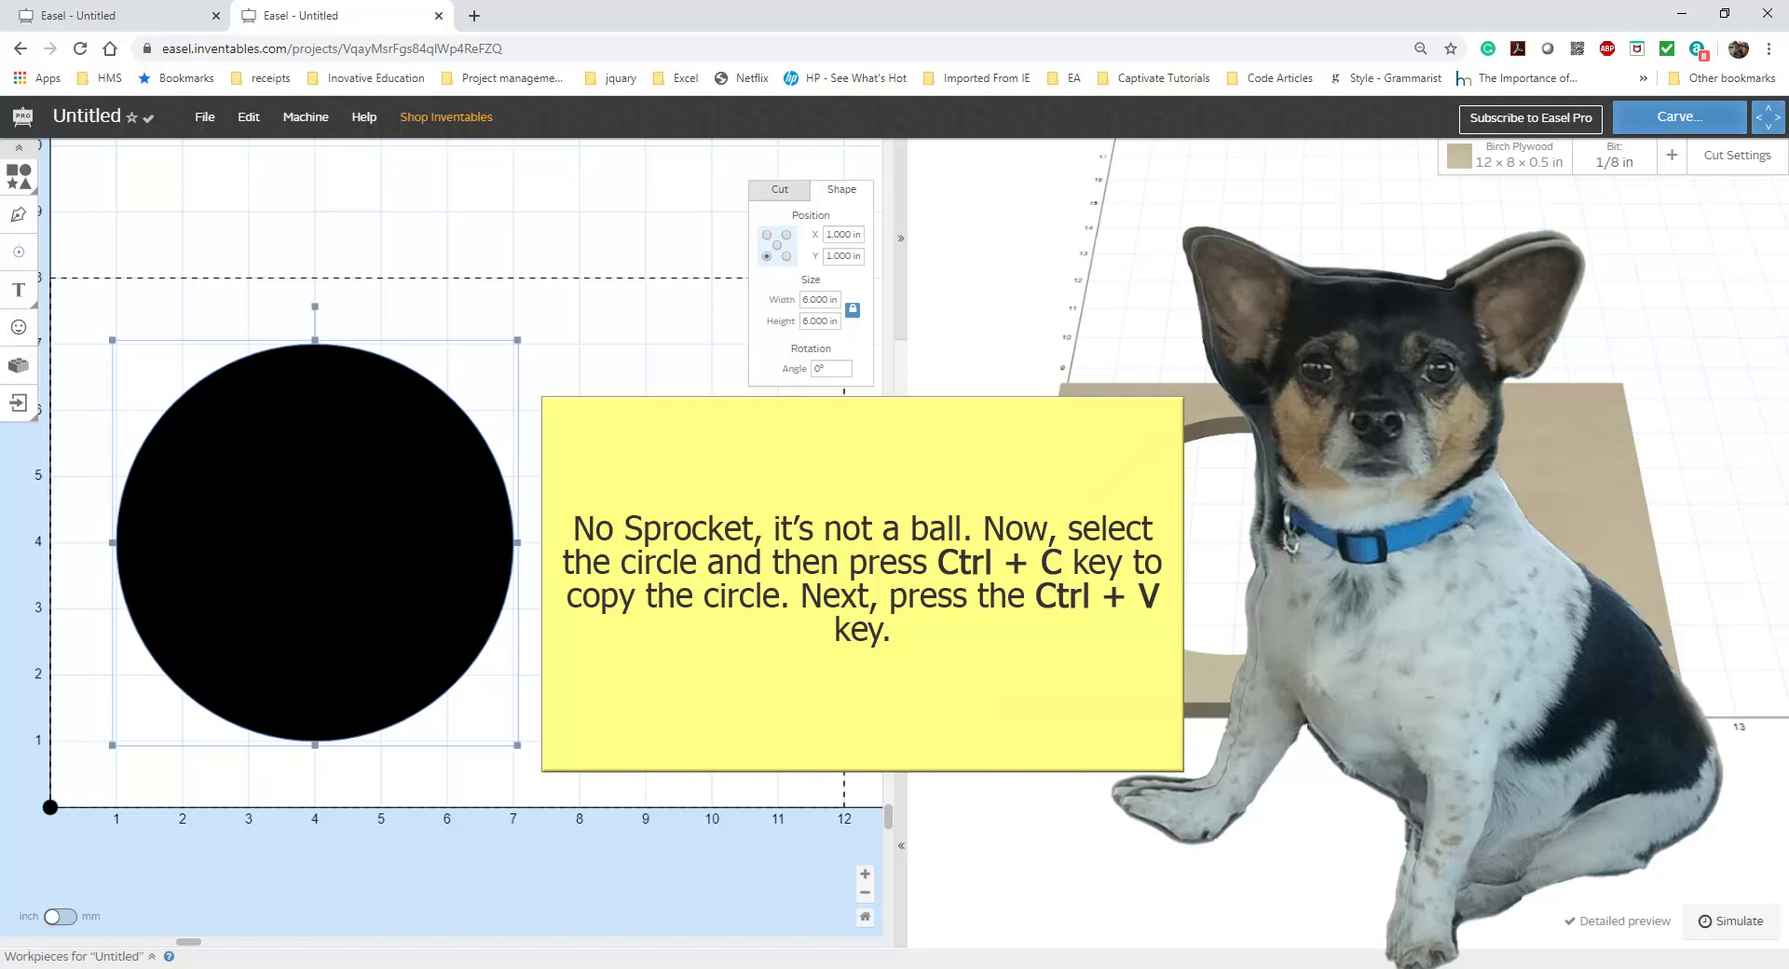
# - Duplicate the 6 in circle and set the copy's cut depth to 0 so it shows white
pyautogui.hotkey('ctrl', 'c')
pyautogui.hotkey('ctrl', 'v')
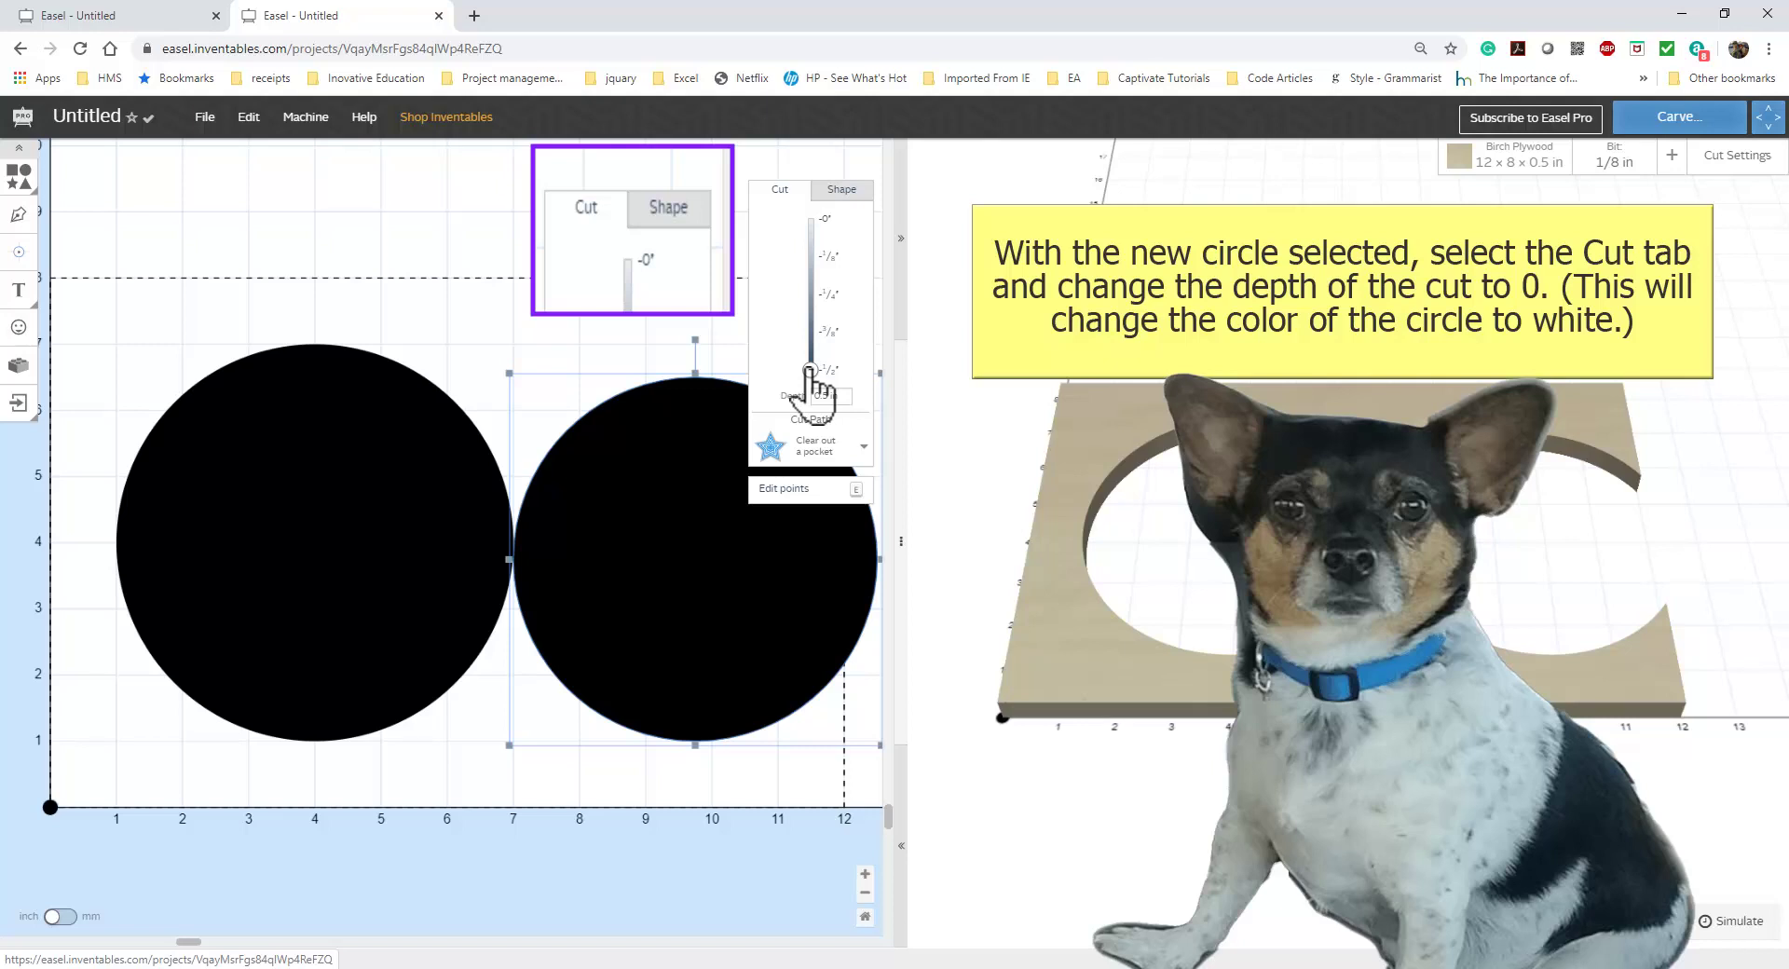
pyautogui.click(831, 396)
pyautogui.write('0')
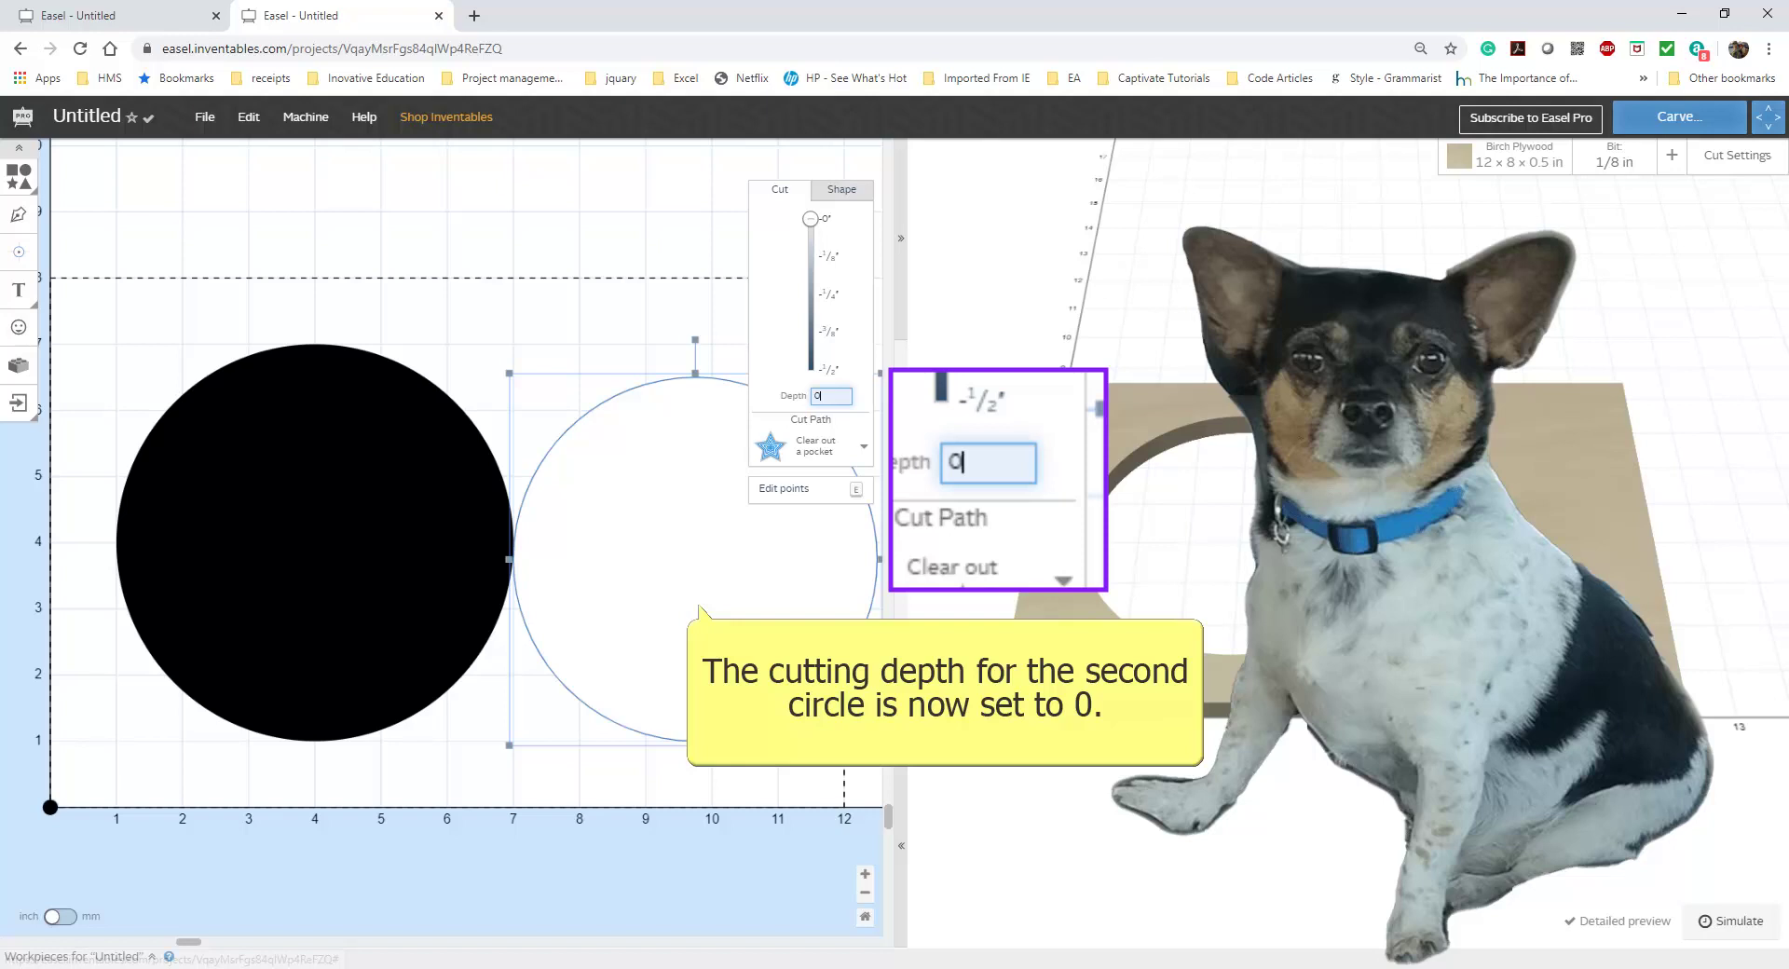
# - Move the white circle onto the black one and centre both horizontally and vertically
pyautogui.moveTo(805, 539); pyautogui.dragTo(423, 522)
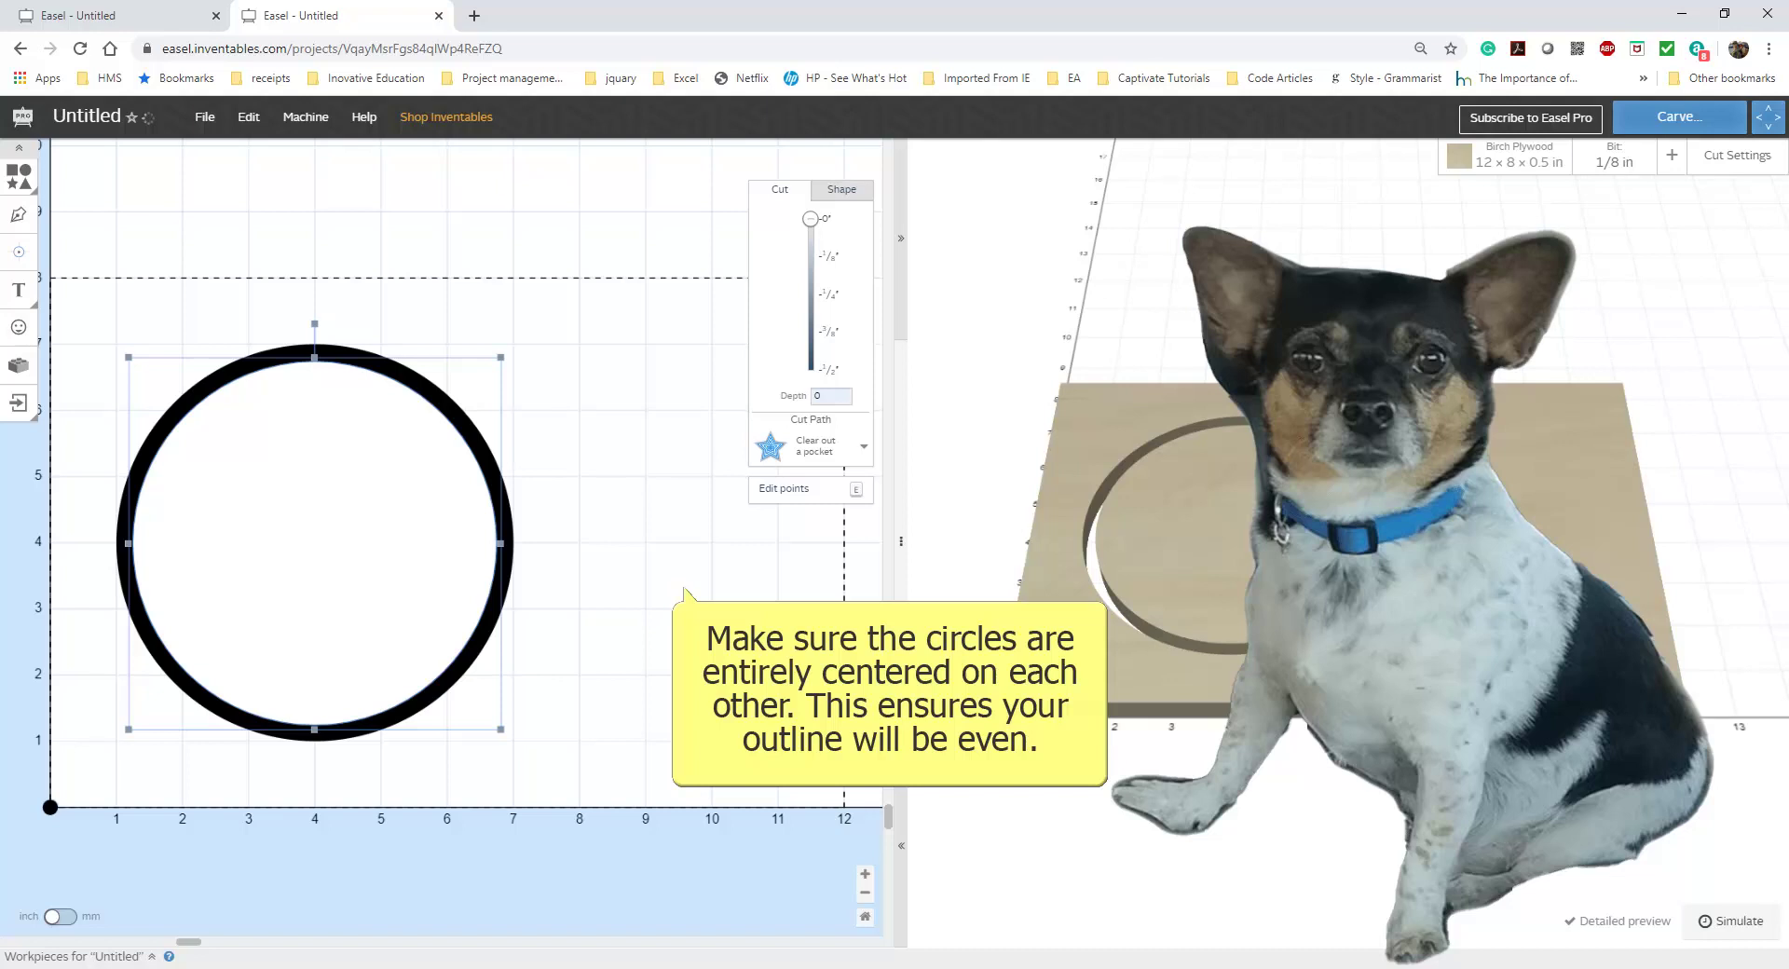
pyautogui.hotkey('ctrl', 'a')
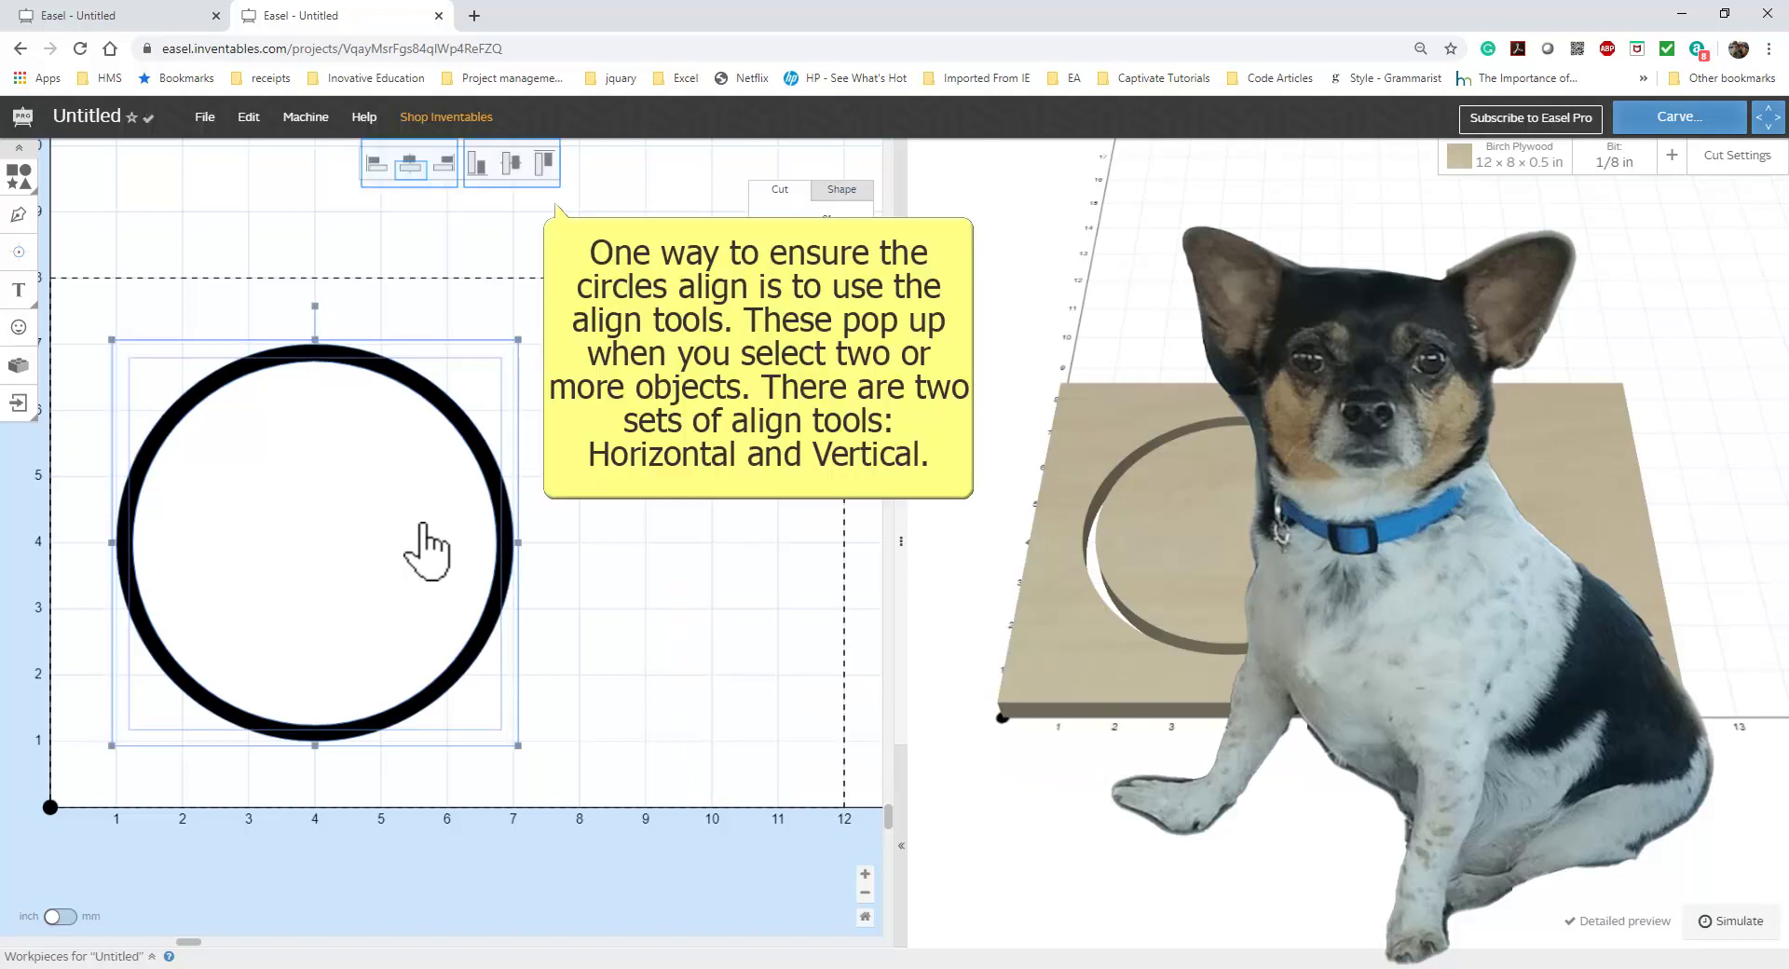
pyautogui.click(410, 173)
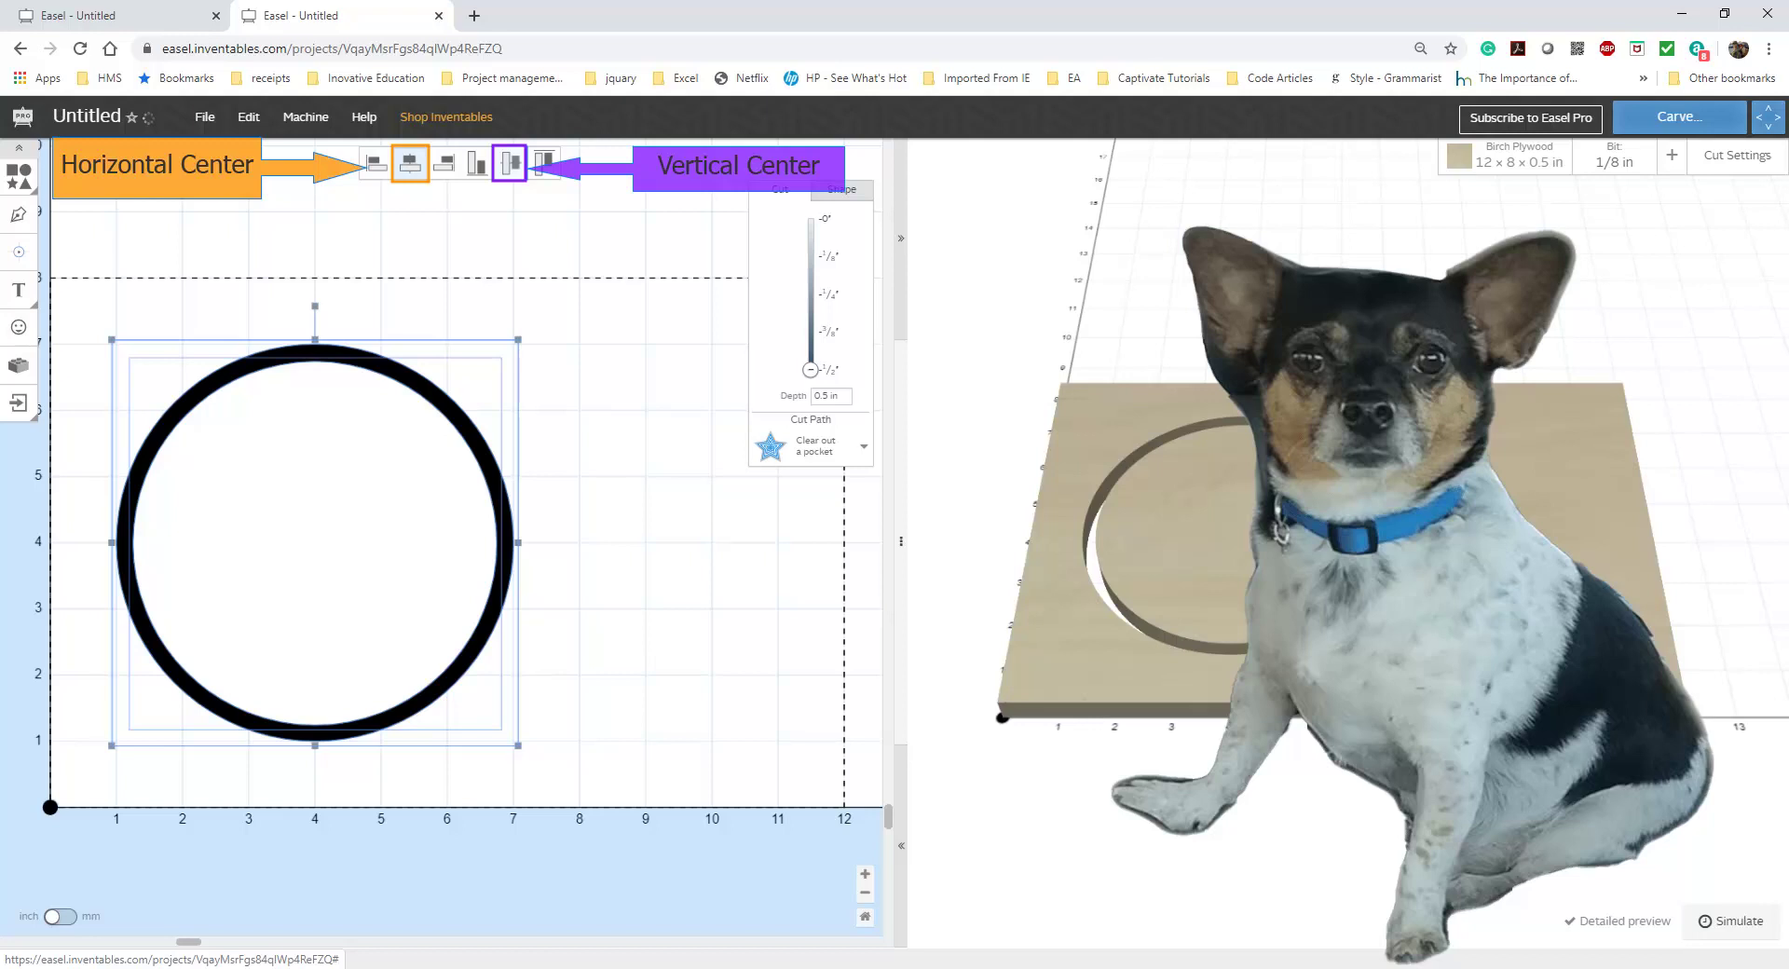
pyautogui.click(508, 163)
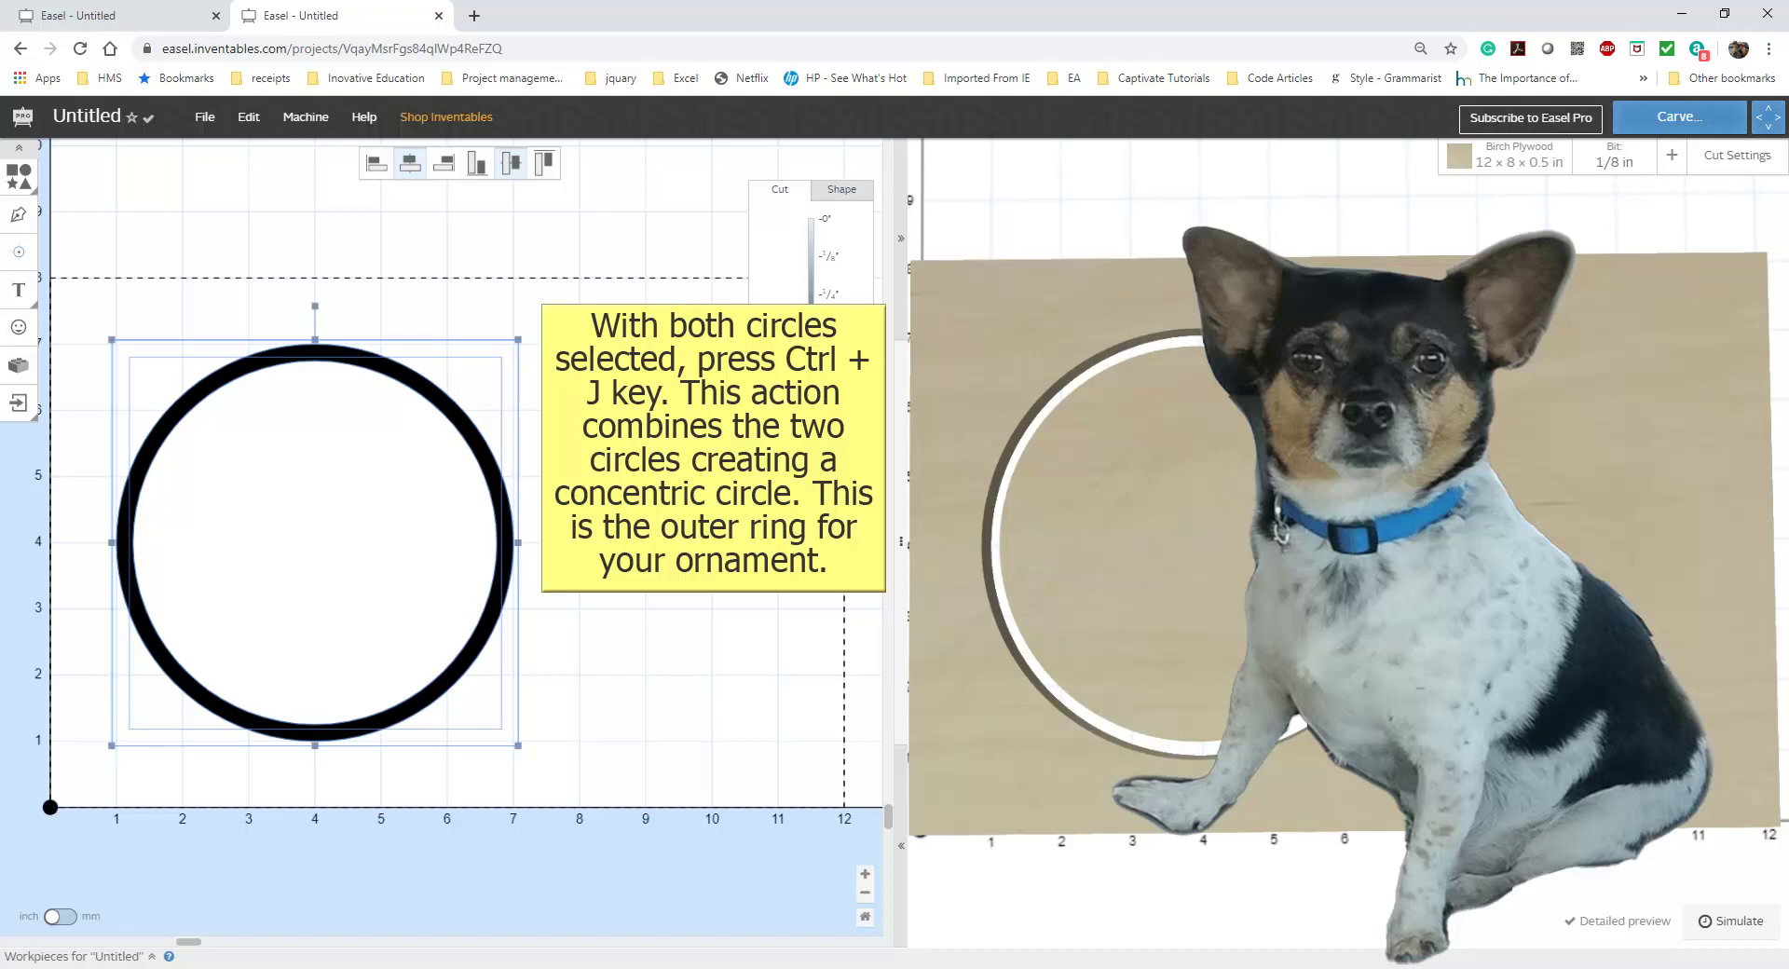
# - Combine the two selected circles with Ctrl+J into a single concentric ring
pyautogui.hotkey('ctrl', 'j')
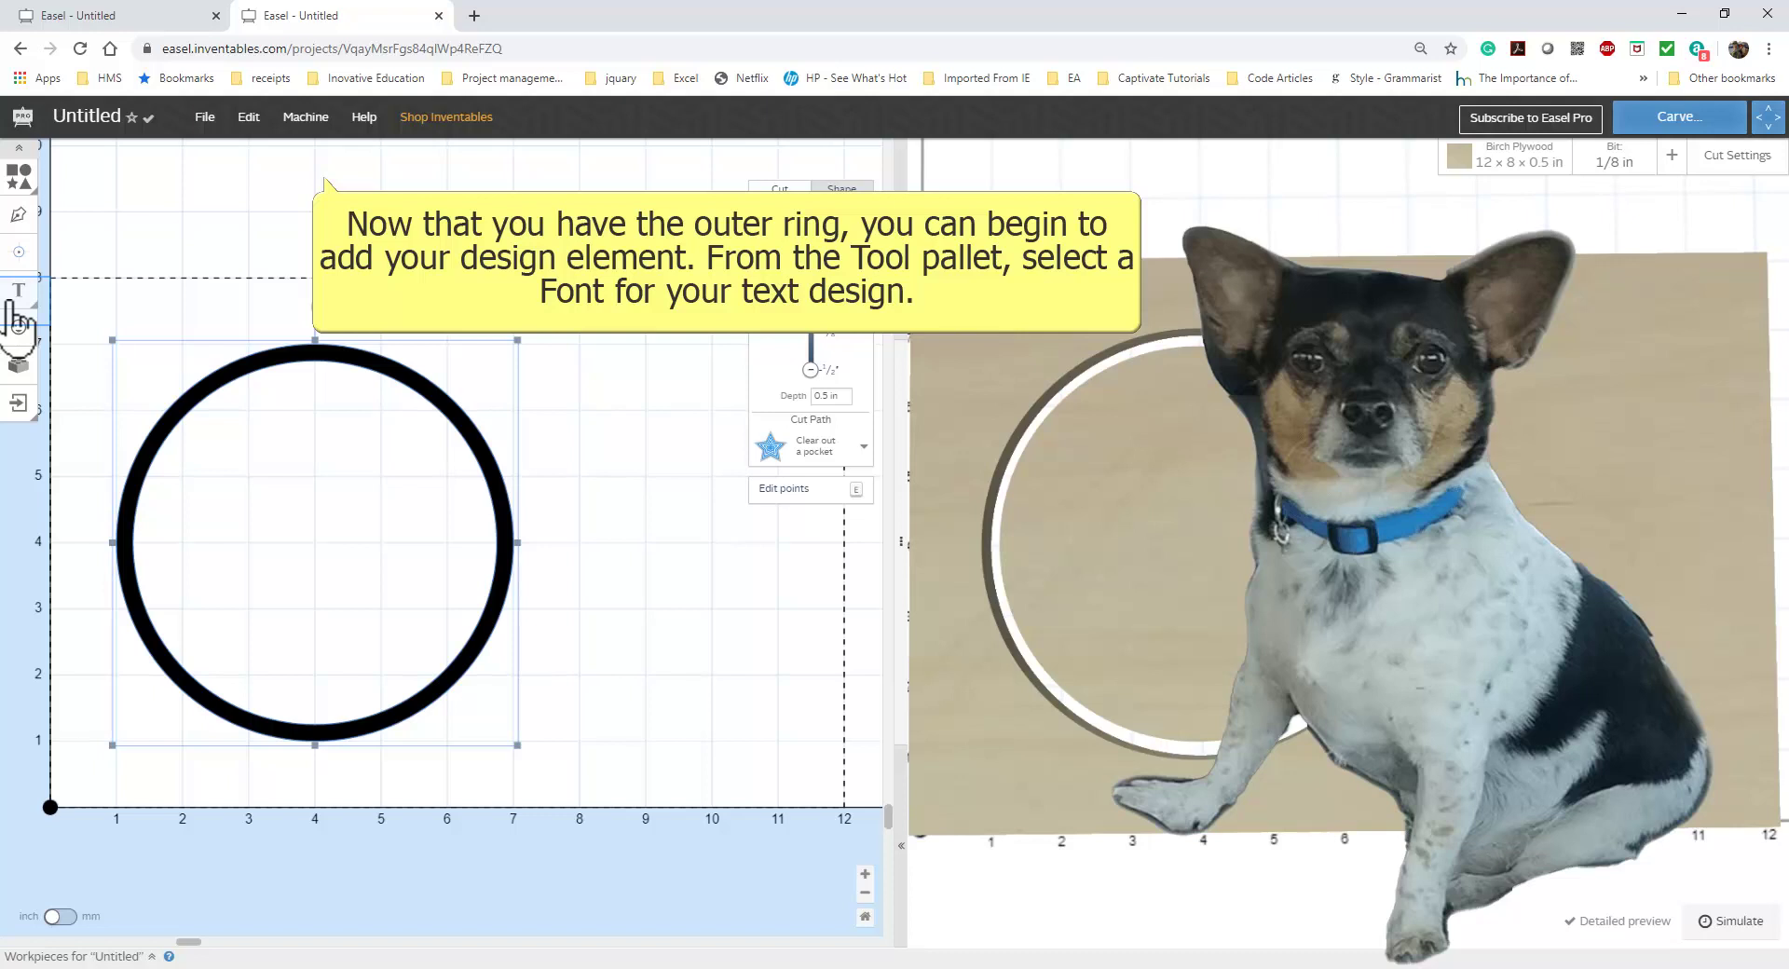
# - Add a text object and set it in the Lavanderia script font
pyautogui.click(16, 296)
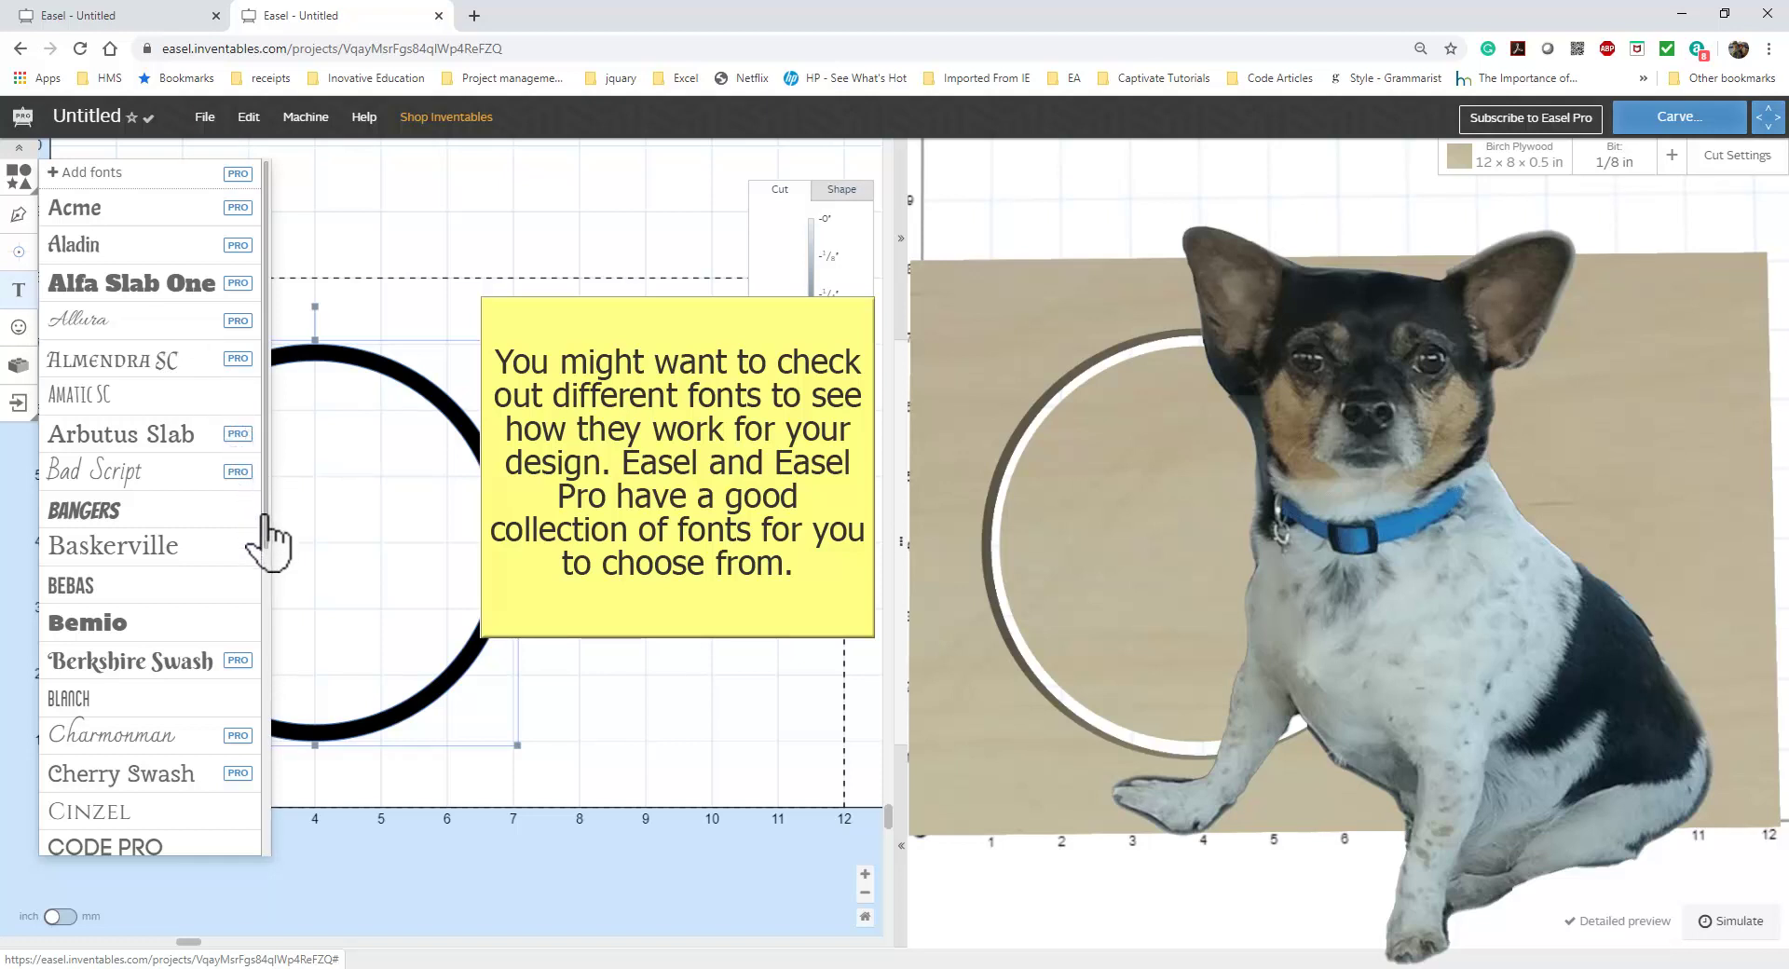
pyautogui.scroll(-4, 264, 522)
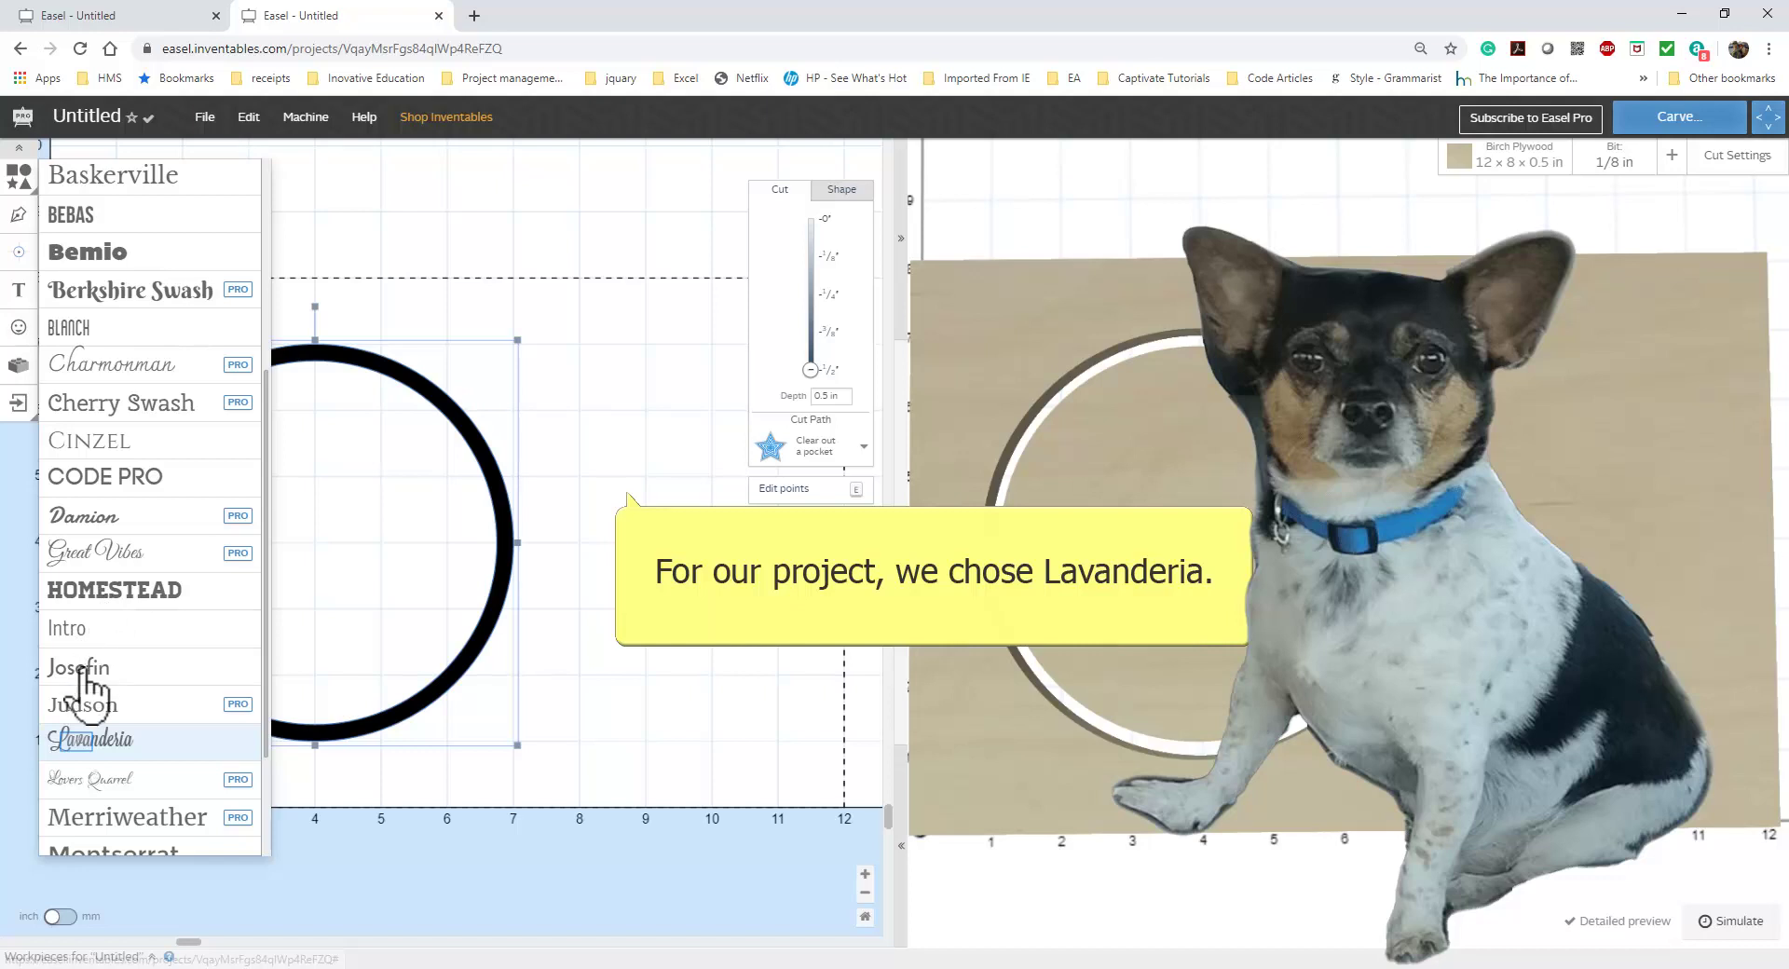
pyautogui.click(78, 748)
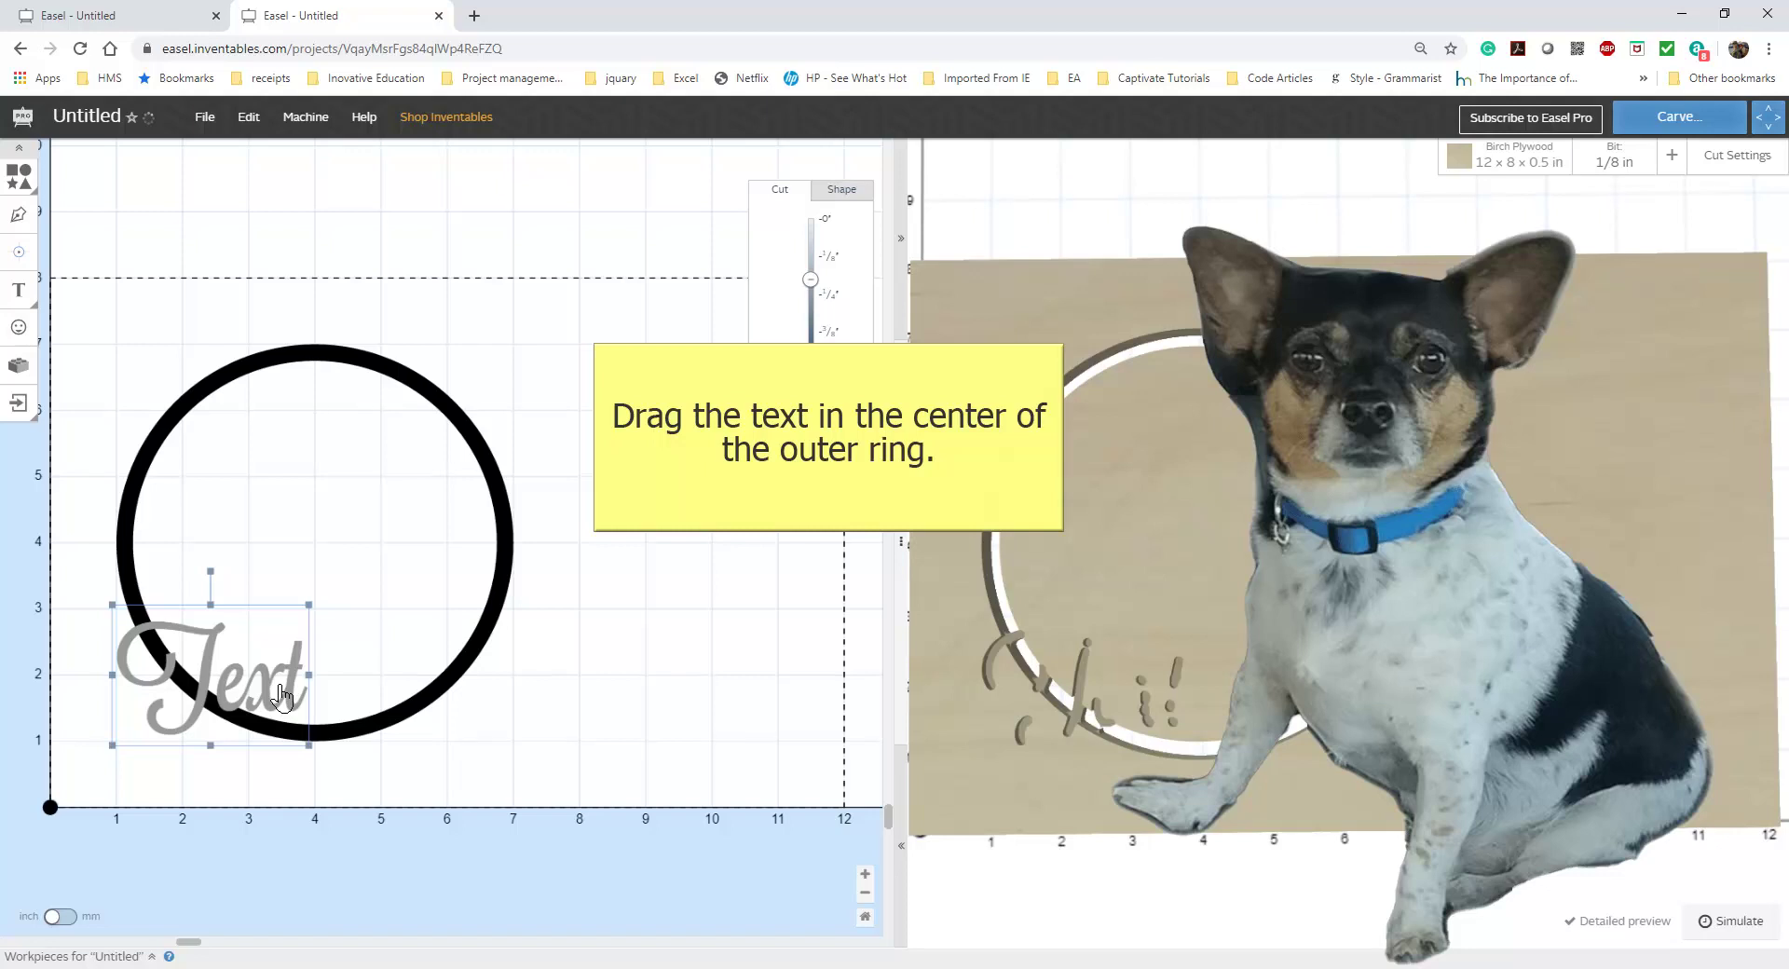
# - Move the Lavanderia text from the lower left into the middle of the ring
pyautogui.moveTo(282, 697); pyautogui.dragTo(374, 556)
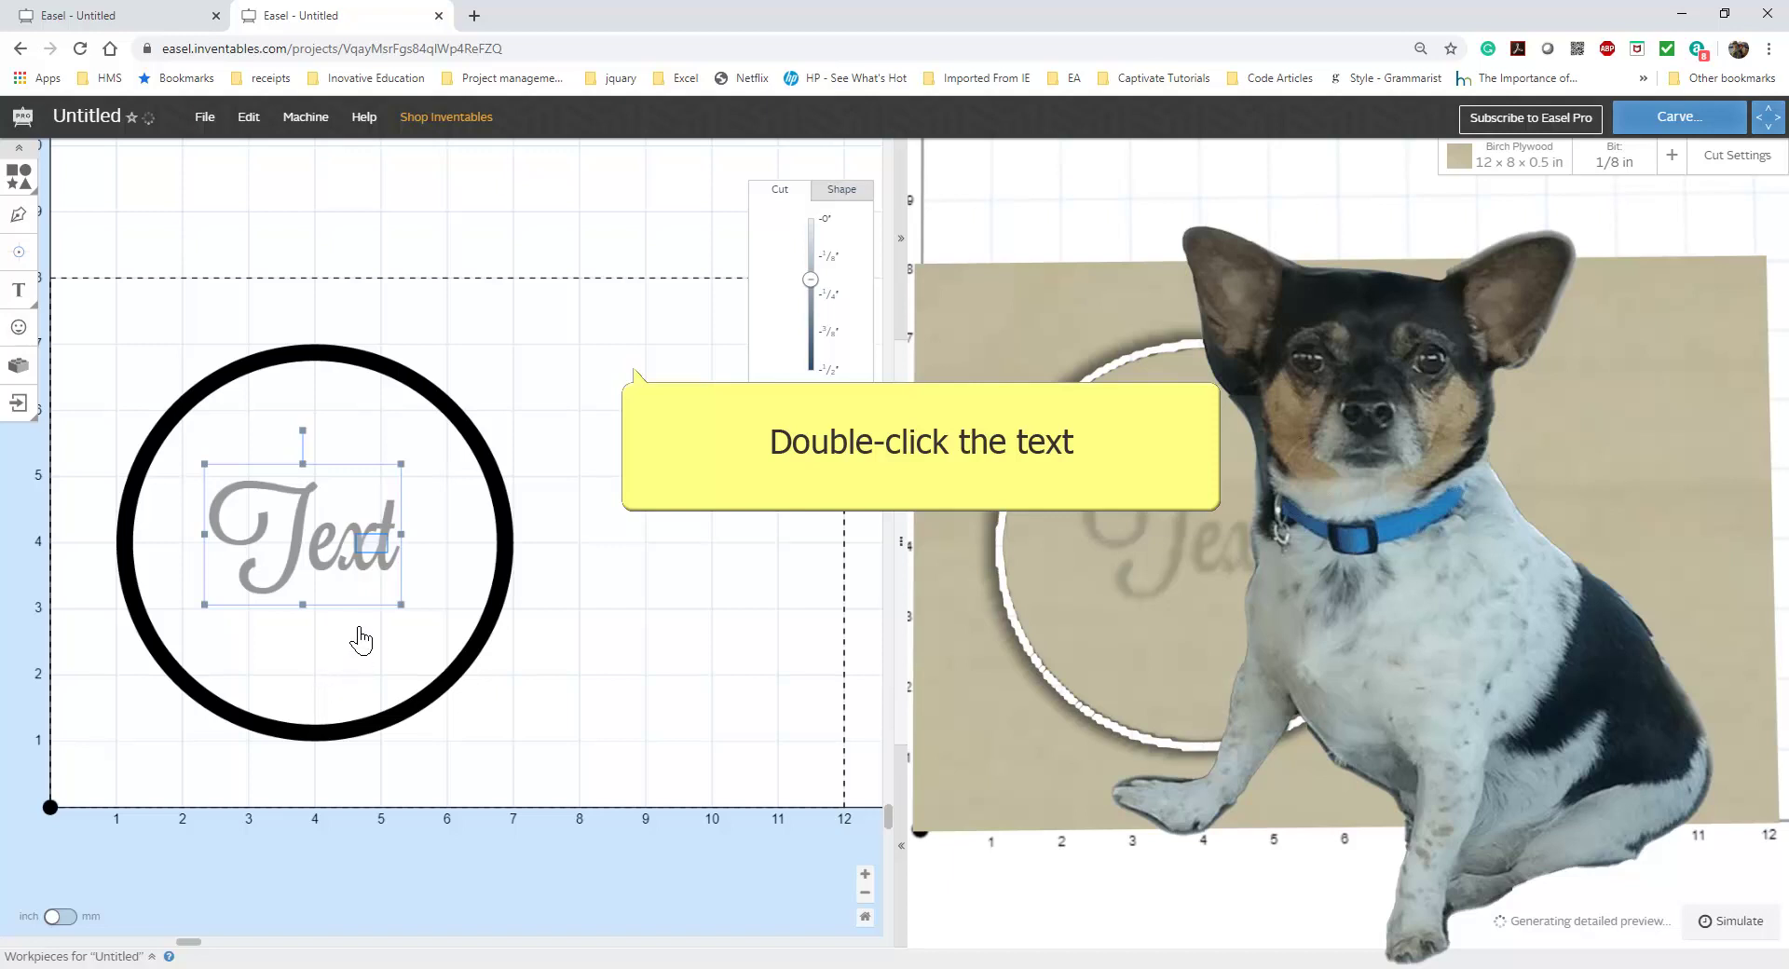
# - Replace the placeholder word 'Text' with a single cursive letter A
pyautogui.doubleClick(374, 557)
pyautogui.moveTo(374, 556); pyautogui.dragTo(239, 511)
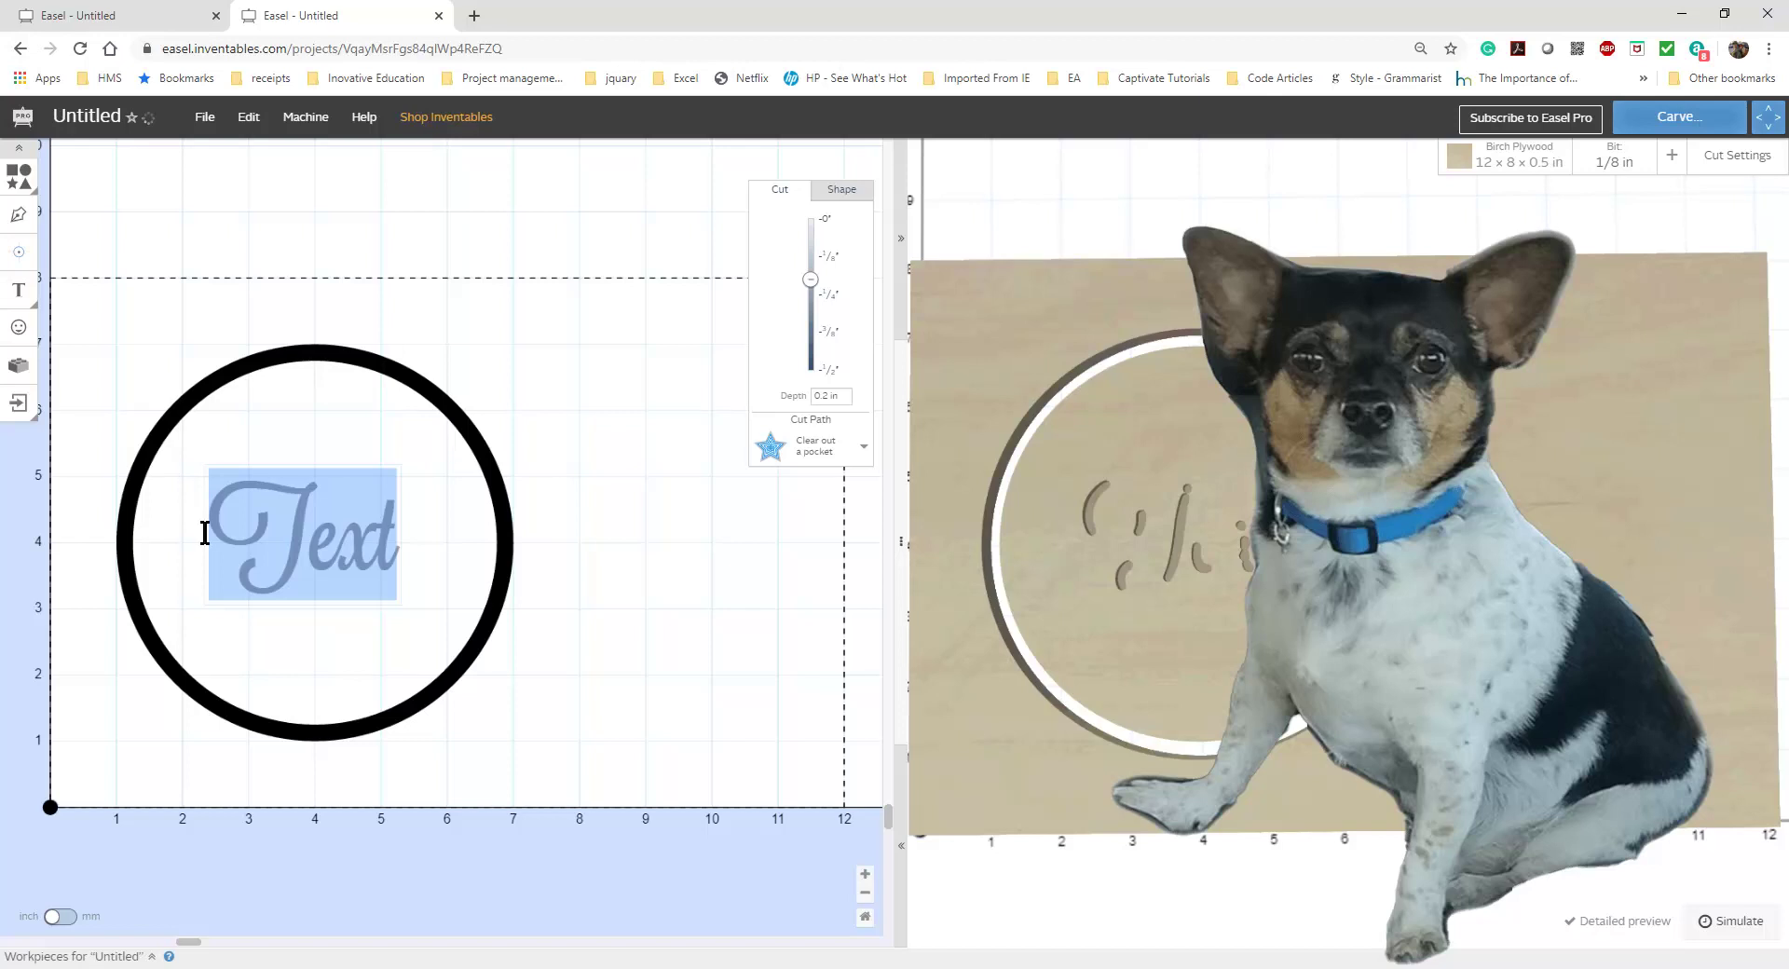
pyautogui.press('BackSpace')
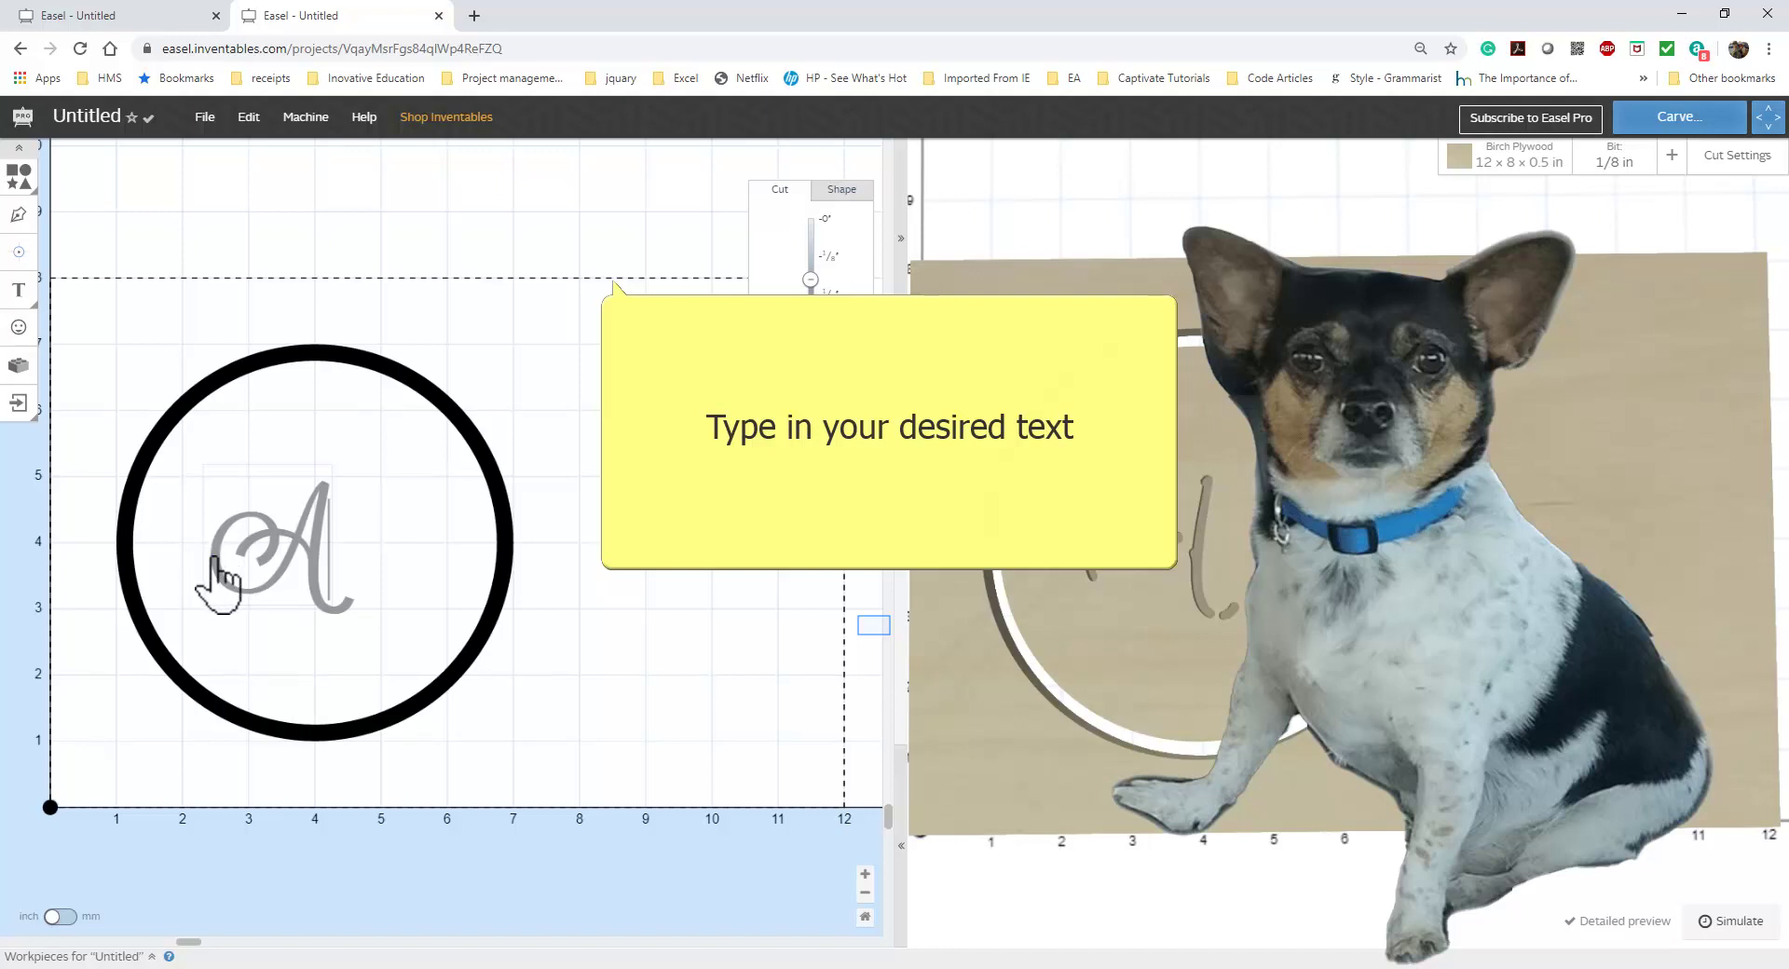
# - Enlarge the cursive A and shift it down-left so its strokes overlap the ring
pyautogui.click(214, 559)
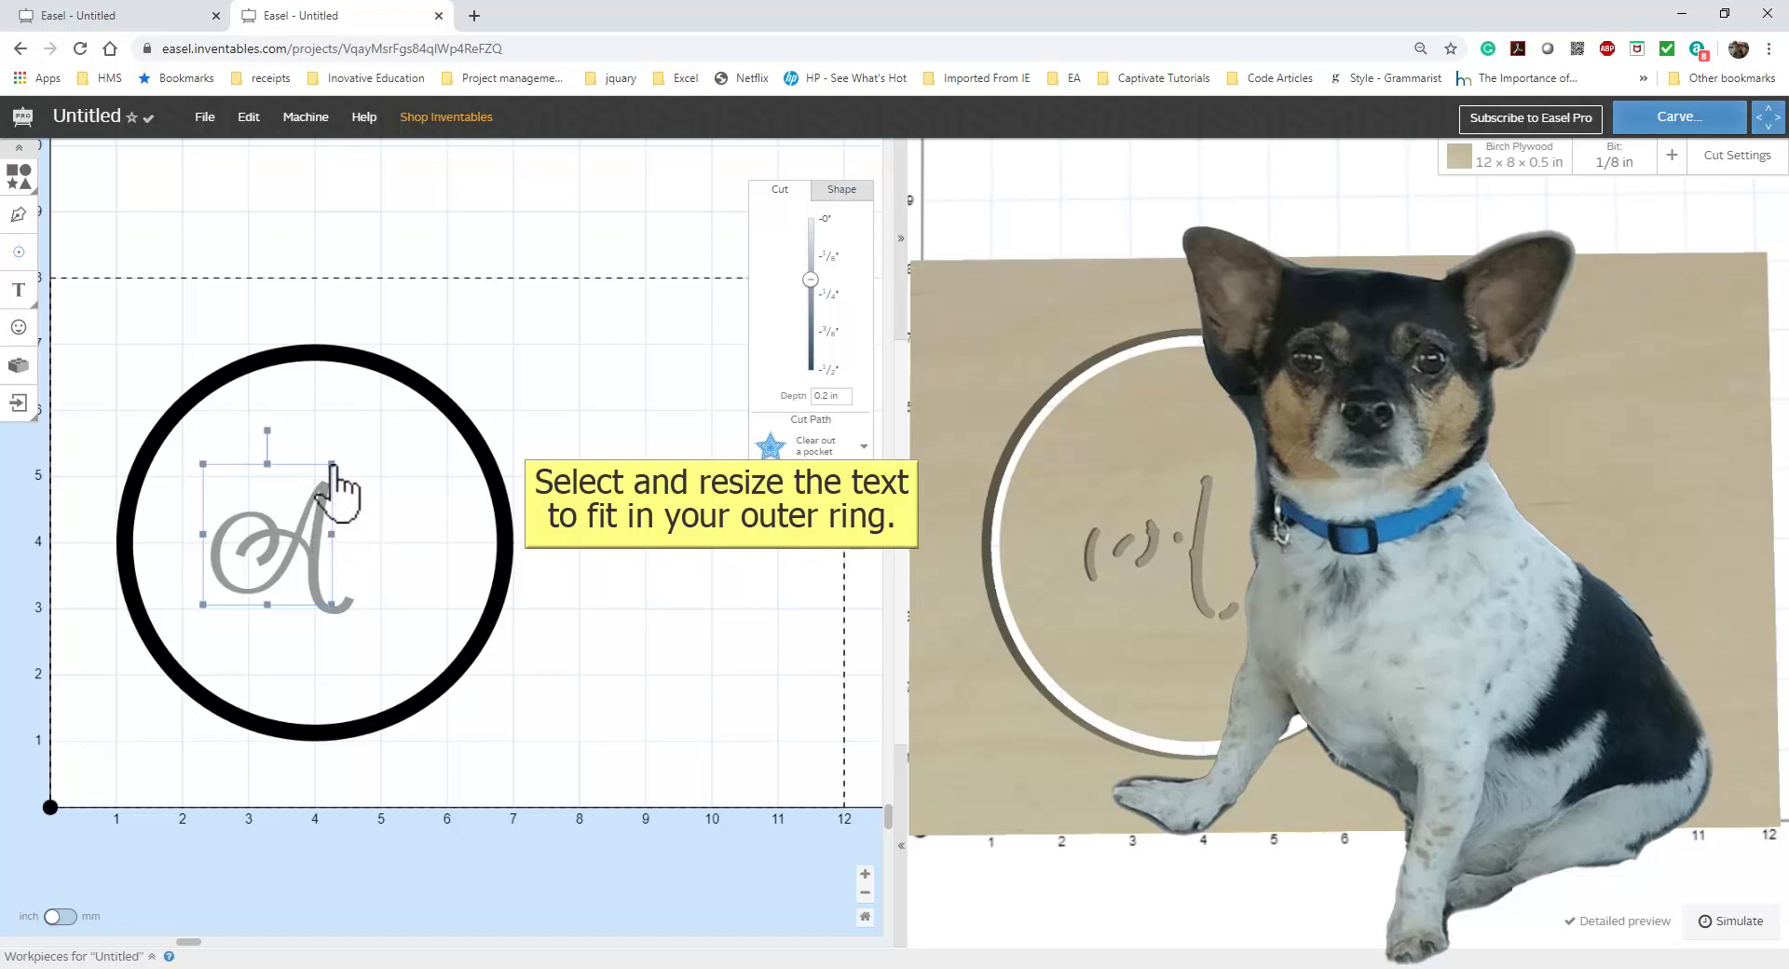
pyautogui.moveTo(333, 463); pyautogui.dragTo(494, 261)
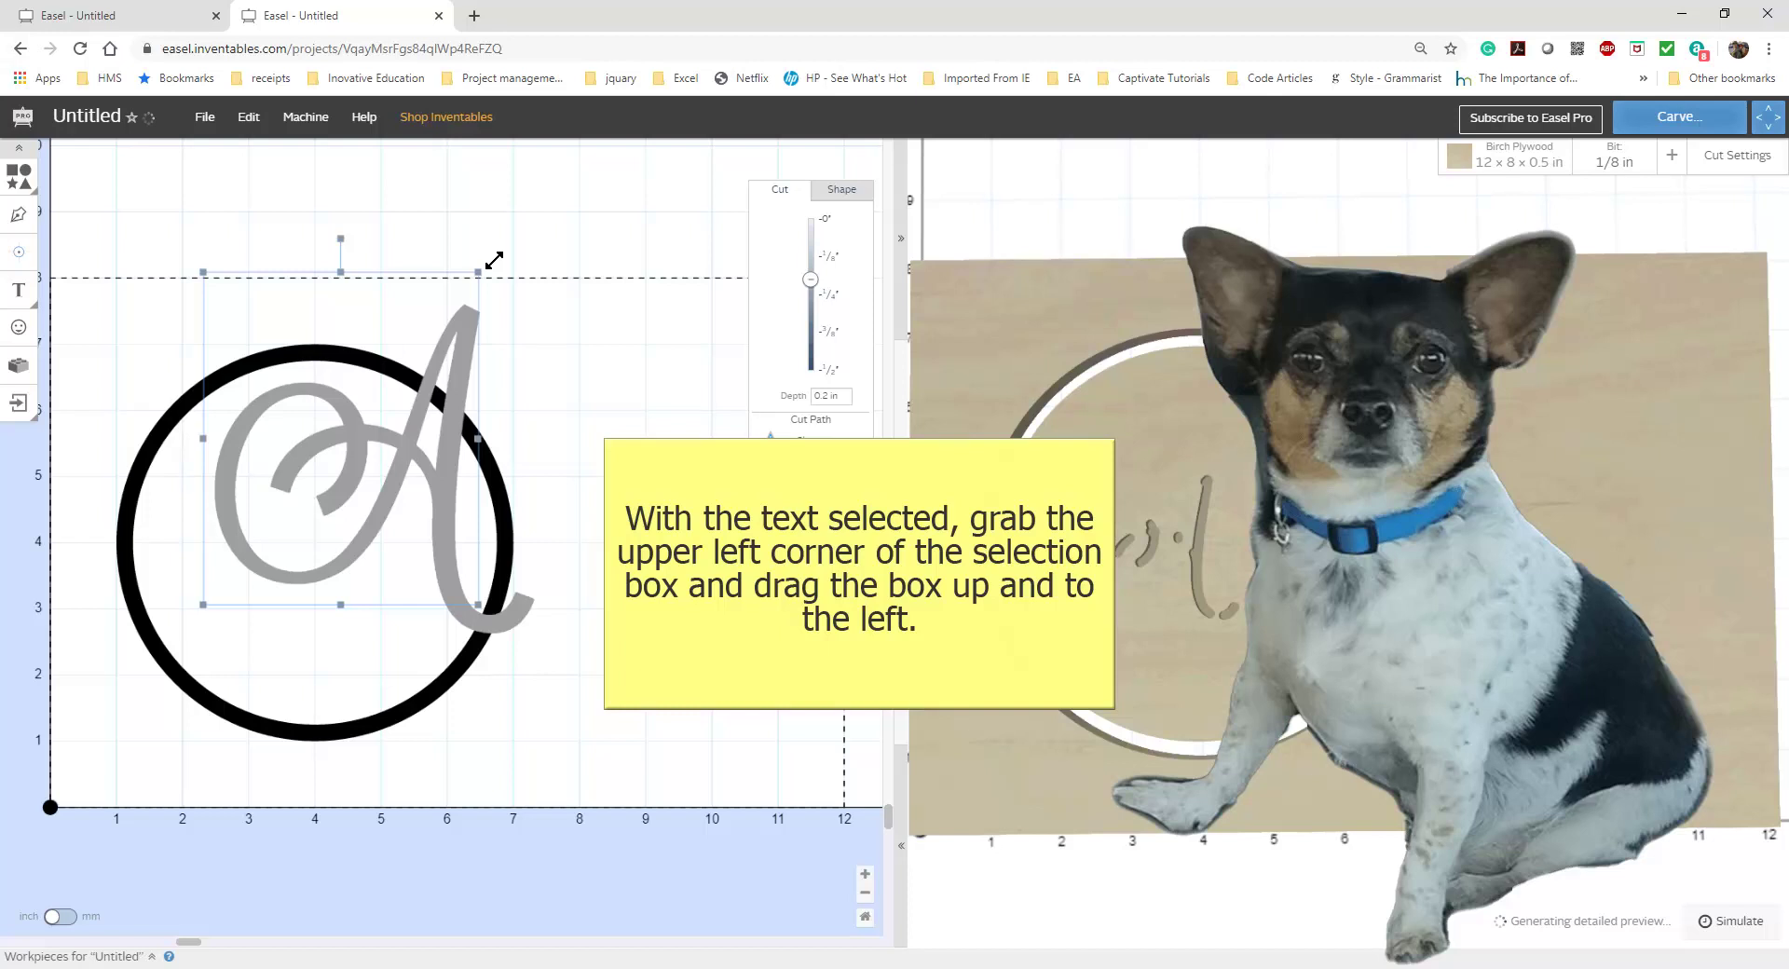
pyautogui.moveTo(494, 261); pyautogui.dragTo(504, 256)
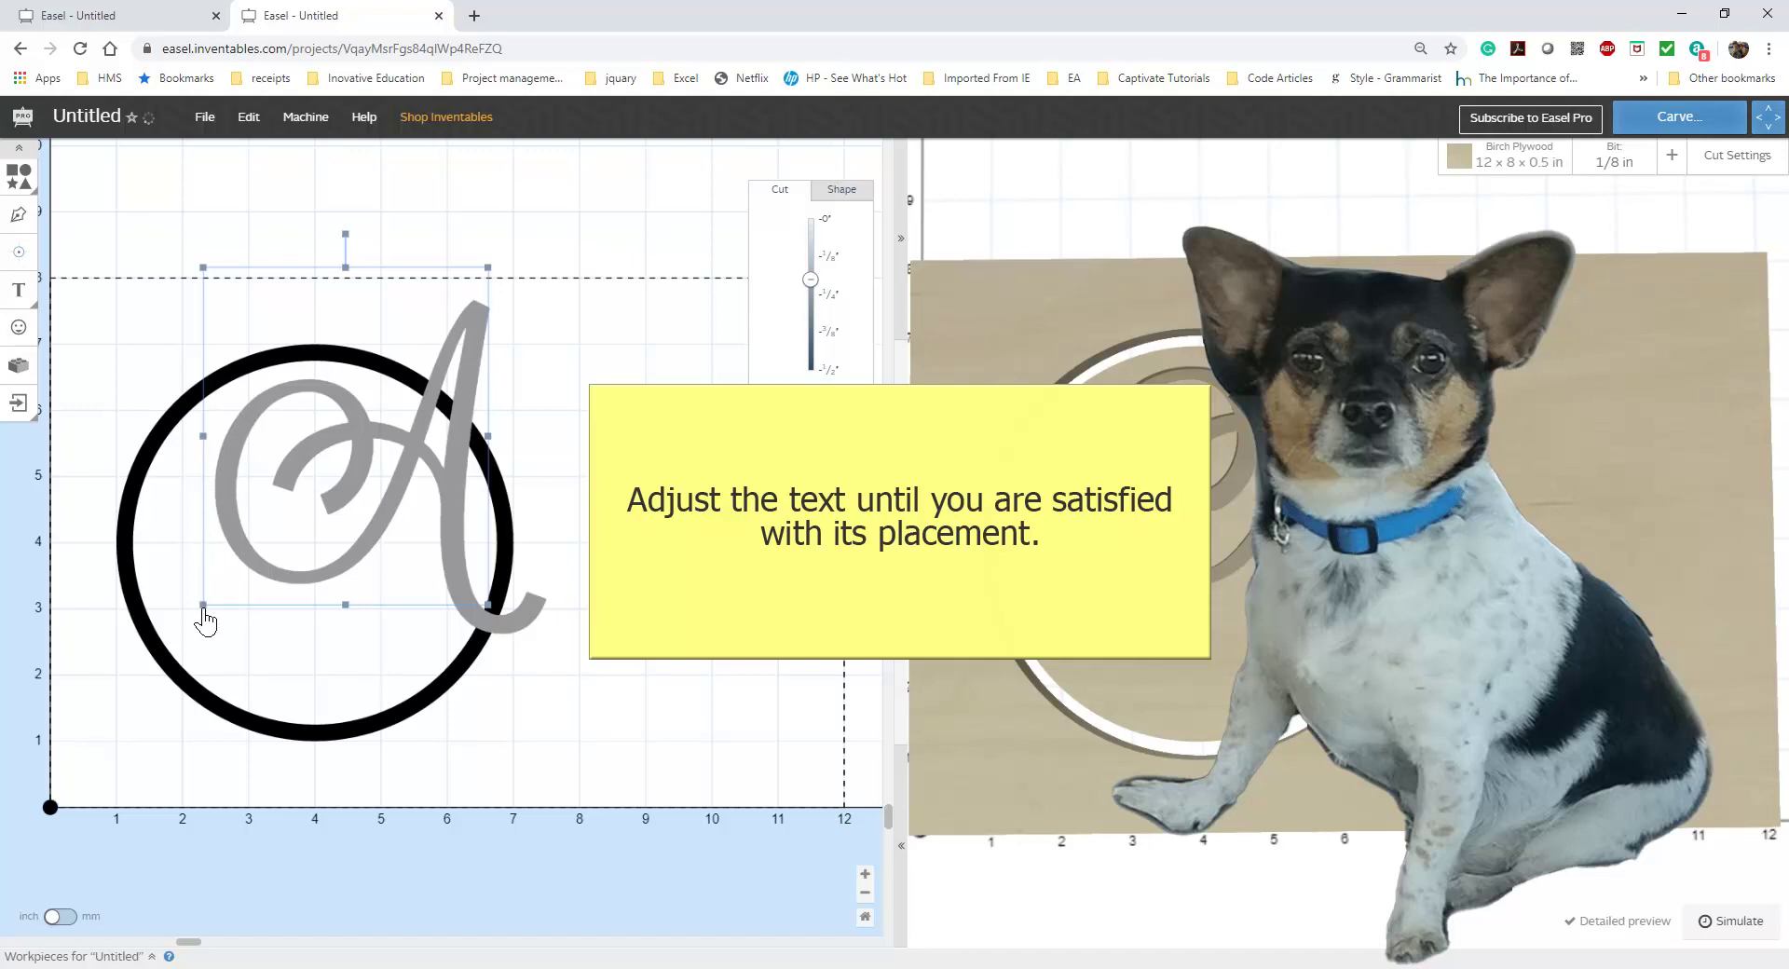
pyautogui.moveTo(205, 619); pyautogui.dragTo(103, 703)
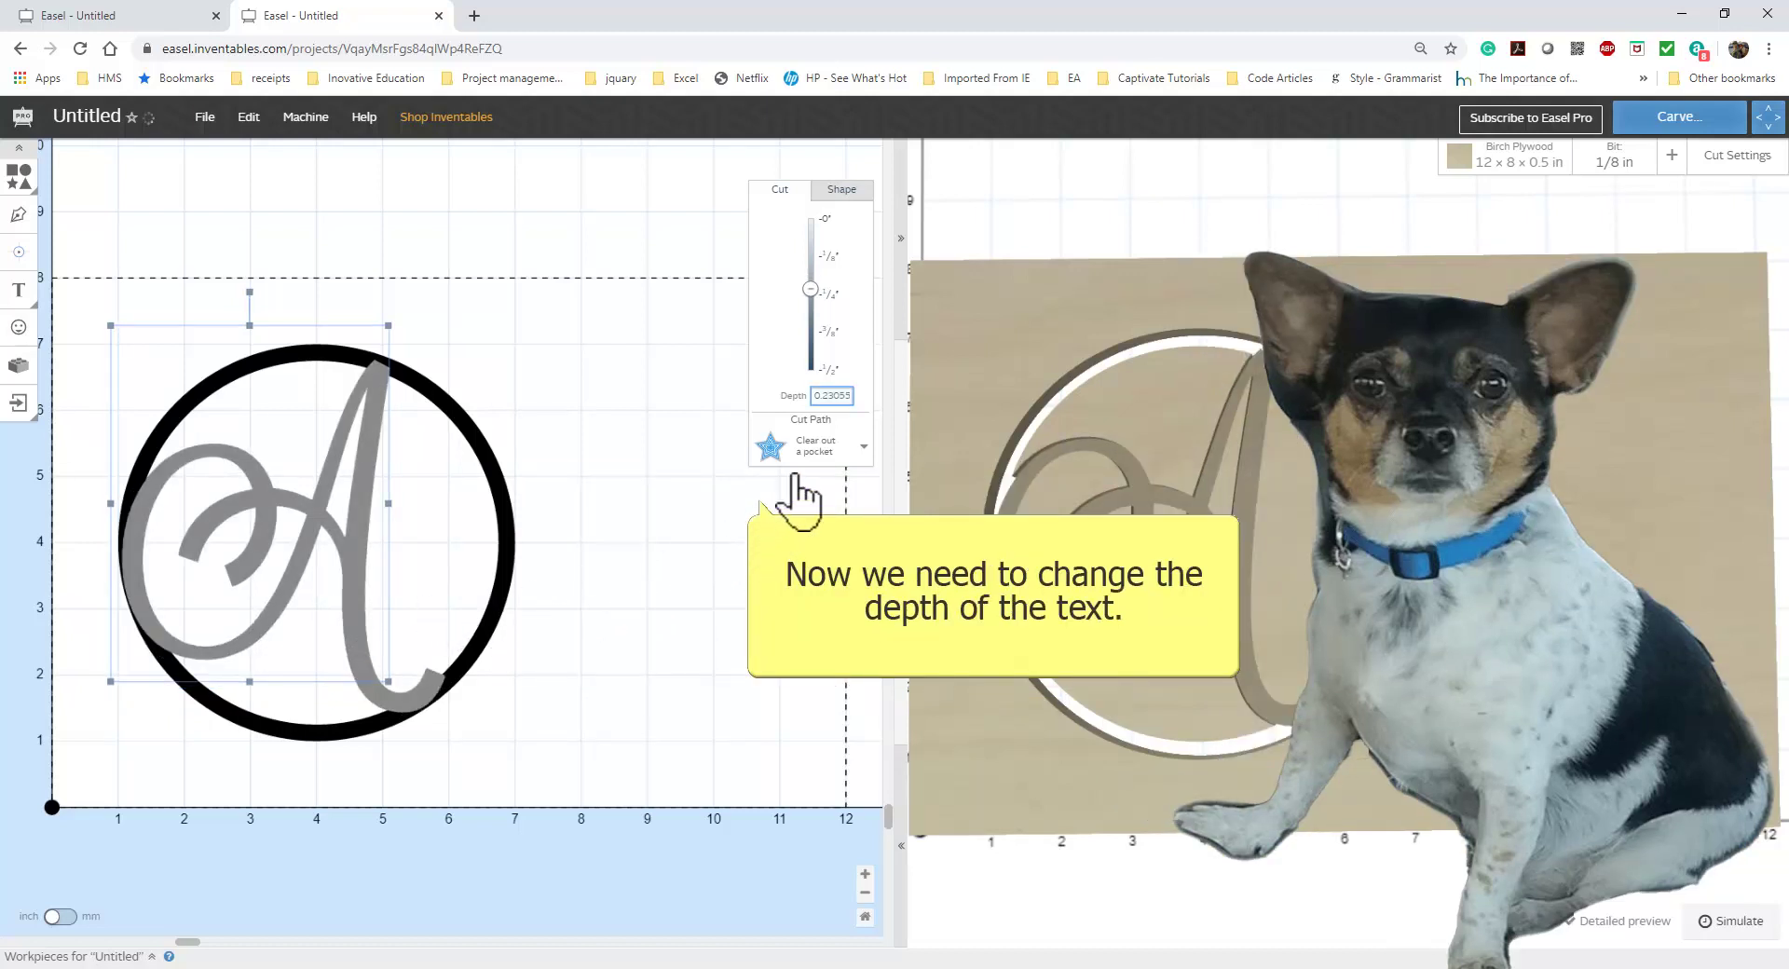
# - Give the letter A a 0.5 in cut depth and select all shapes to join them
pyautogui.tripleClick(822, 395)
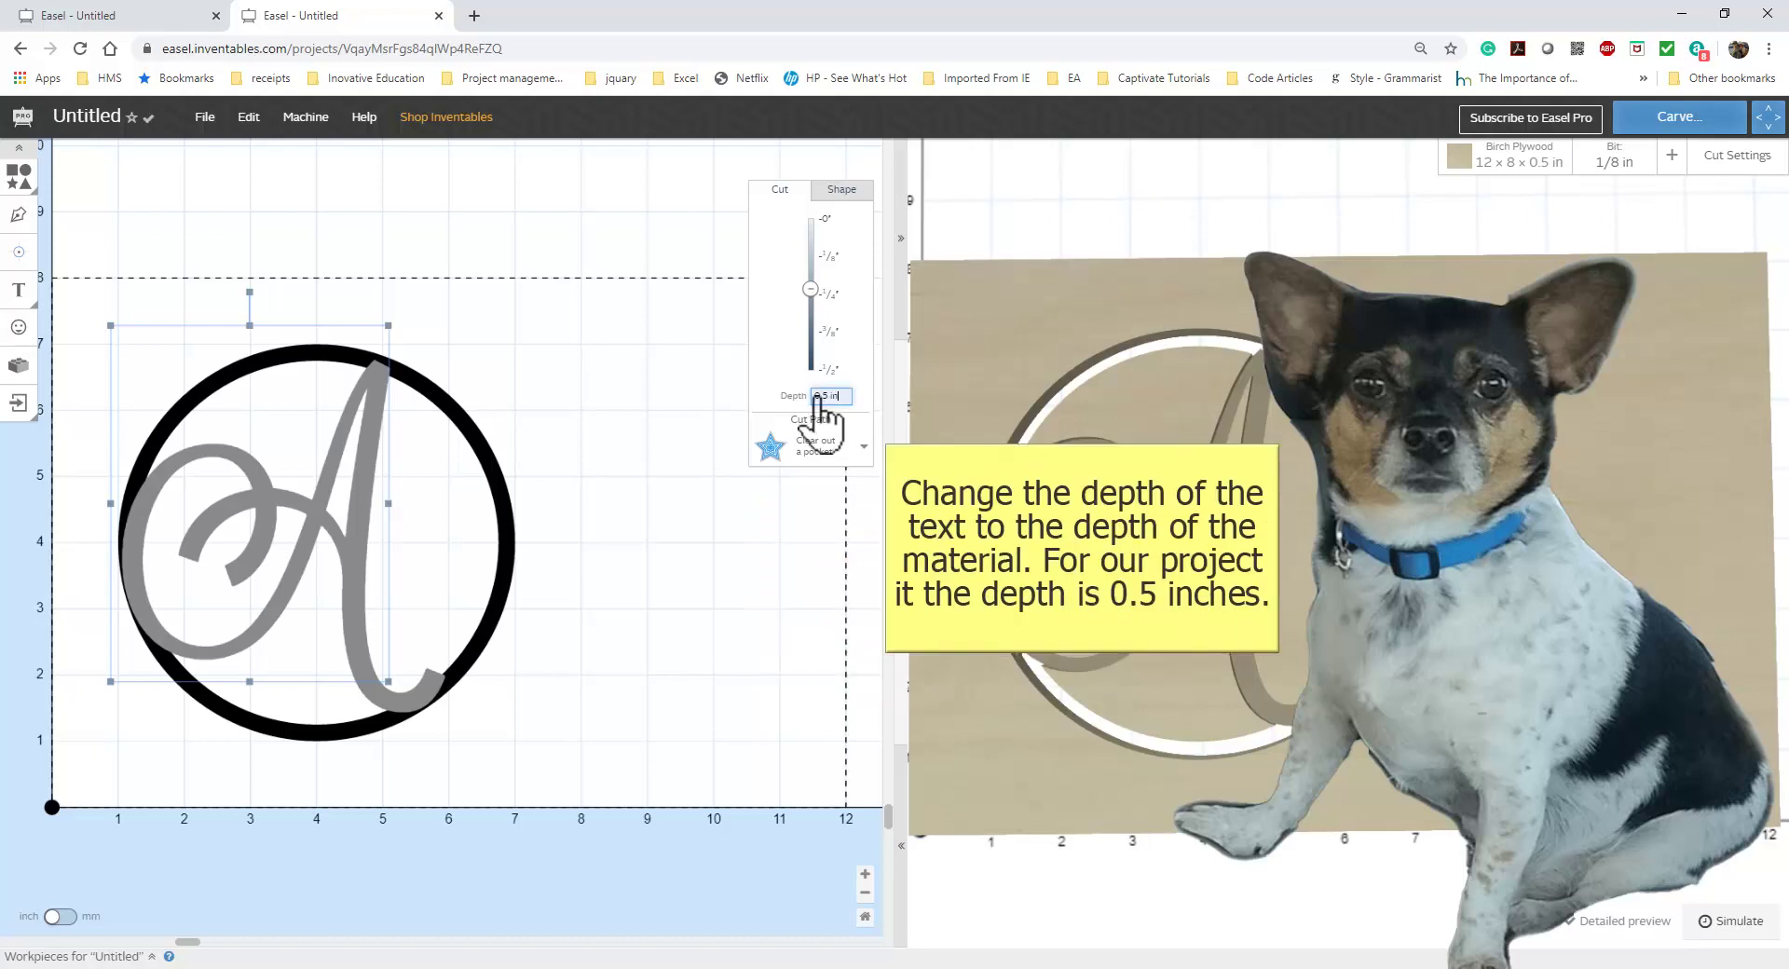
pyautogui.write('0.5')
pyautogui.press('Return')
pyautogui.hotkey('ctrl', 'a')
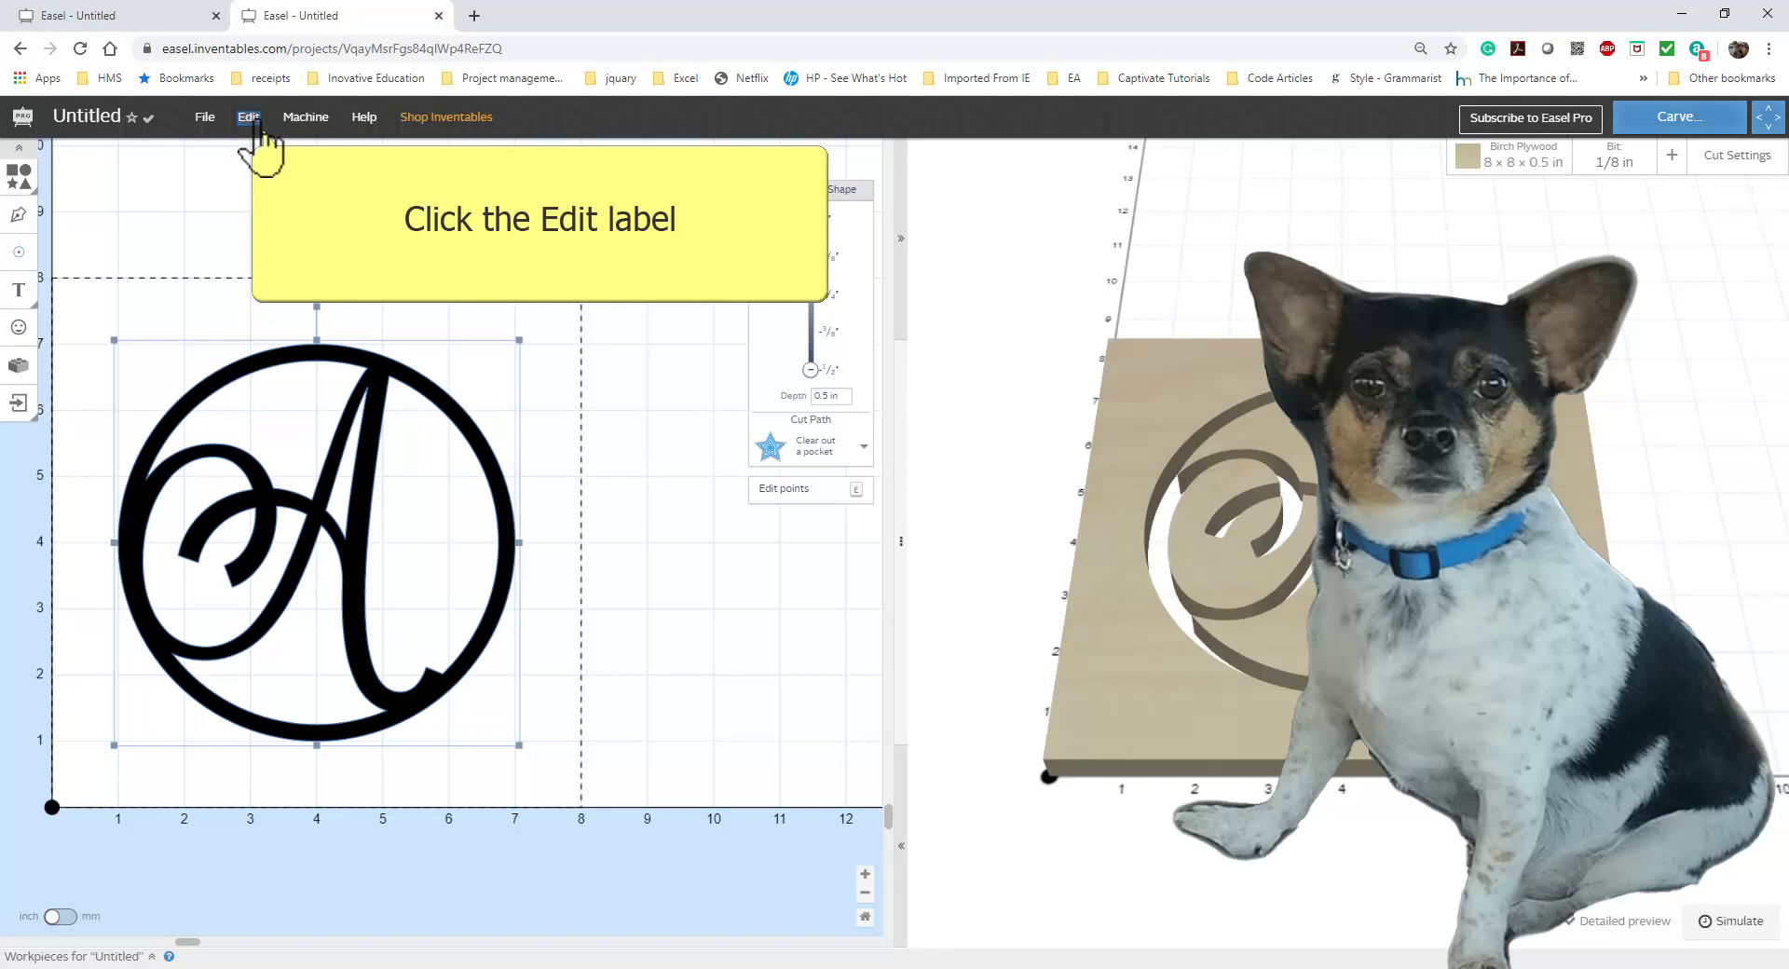
# - Centre the A-and-ring monogram on the 8 × 8 × 0.5 in Birch Plywood board
pyautogui.click(250, 119)
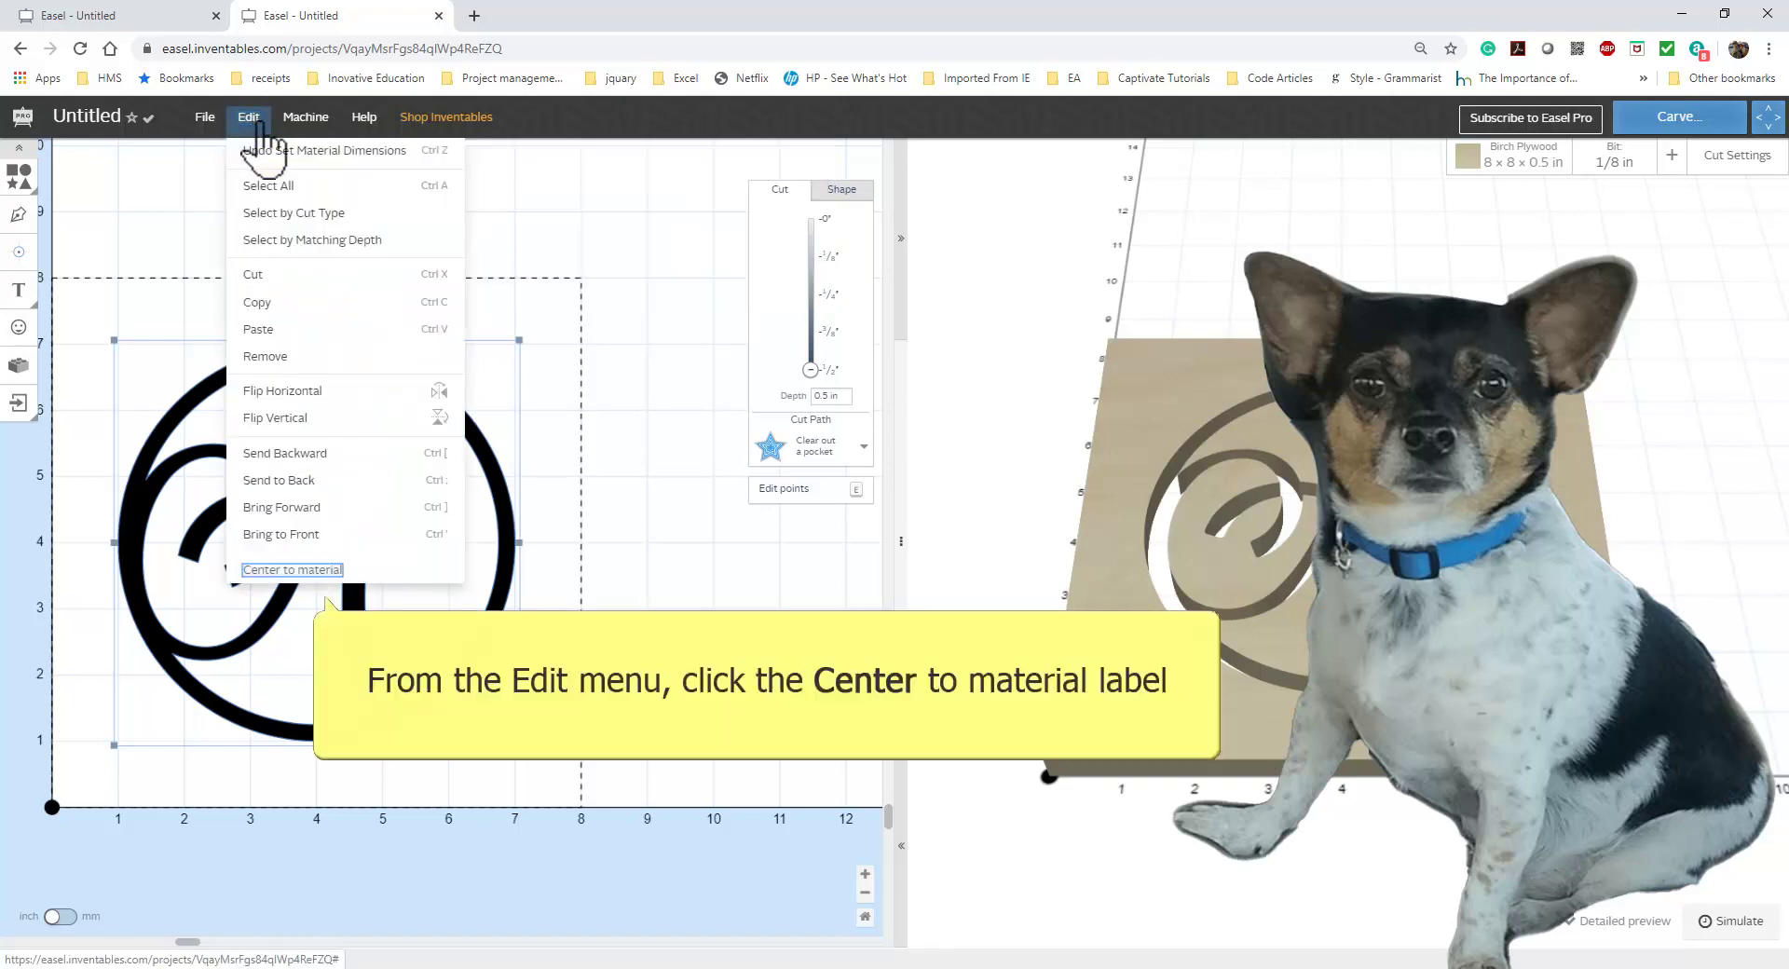
pyautogui.click(284, 570)
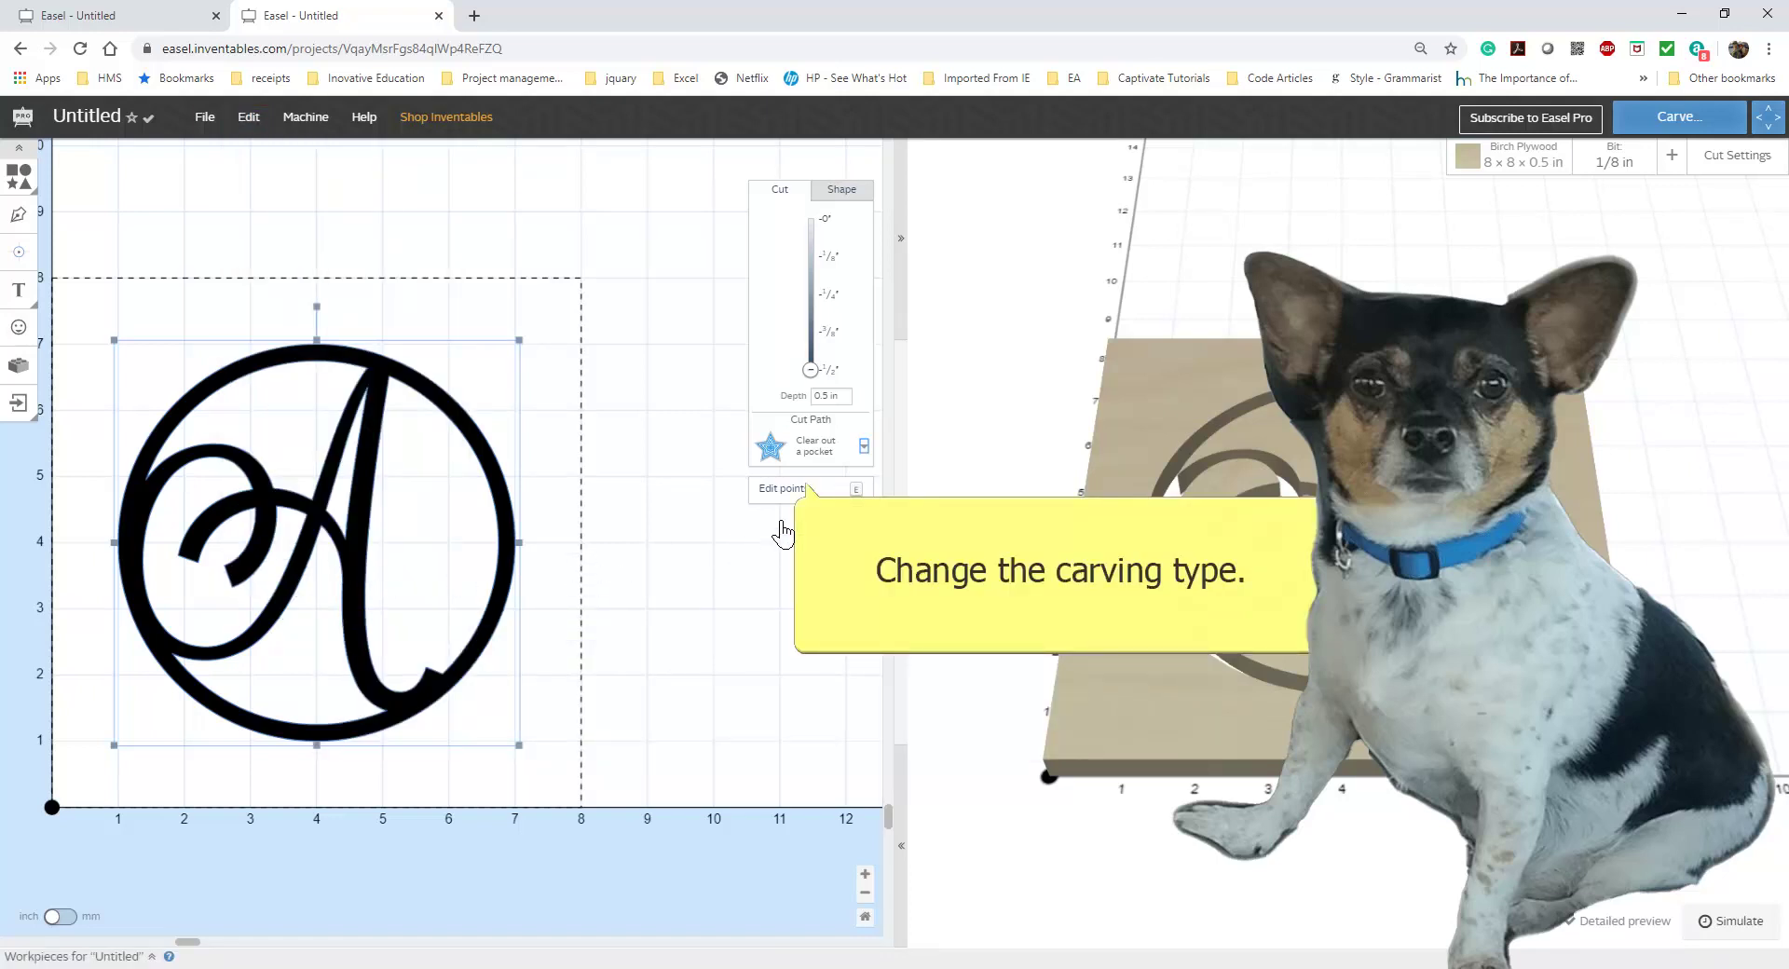
# - Set the cut path to Cut outside shape path and turn off Use Tabs
pyautogui.click(863, 446)
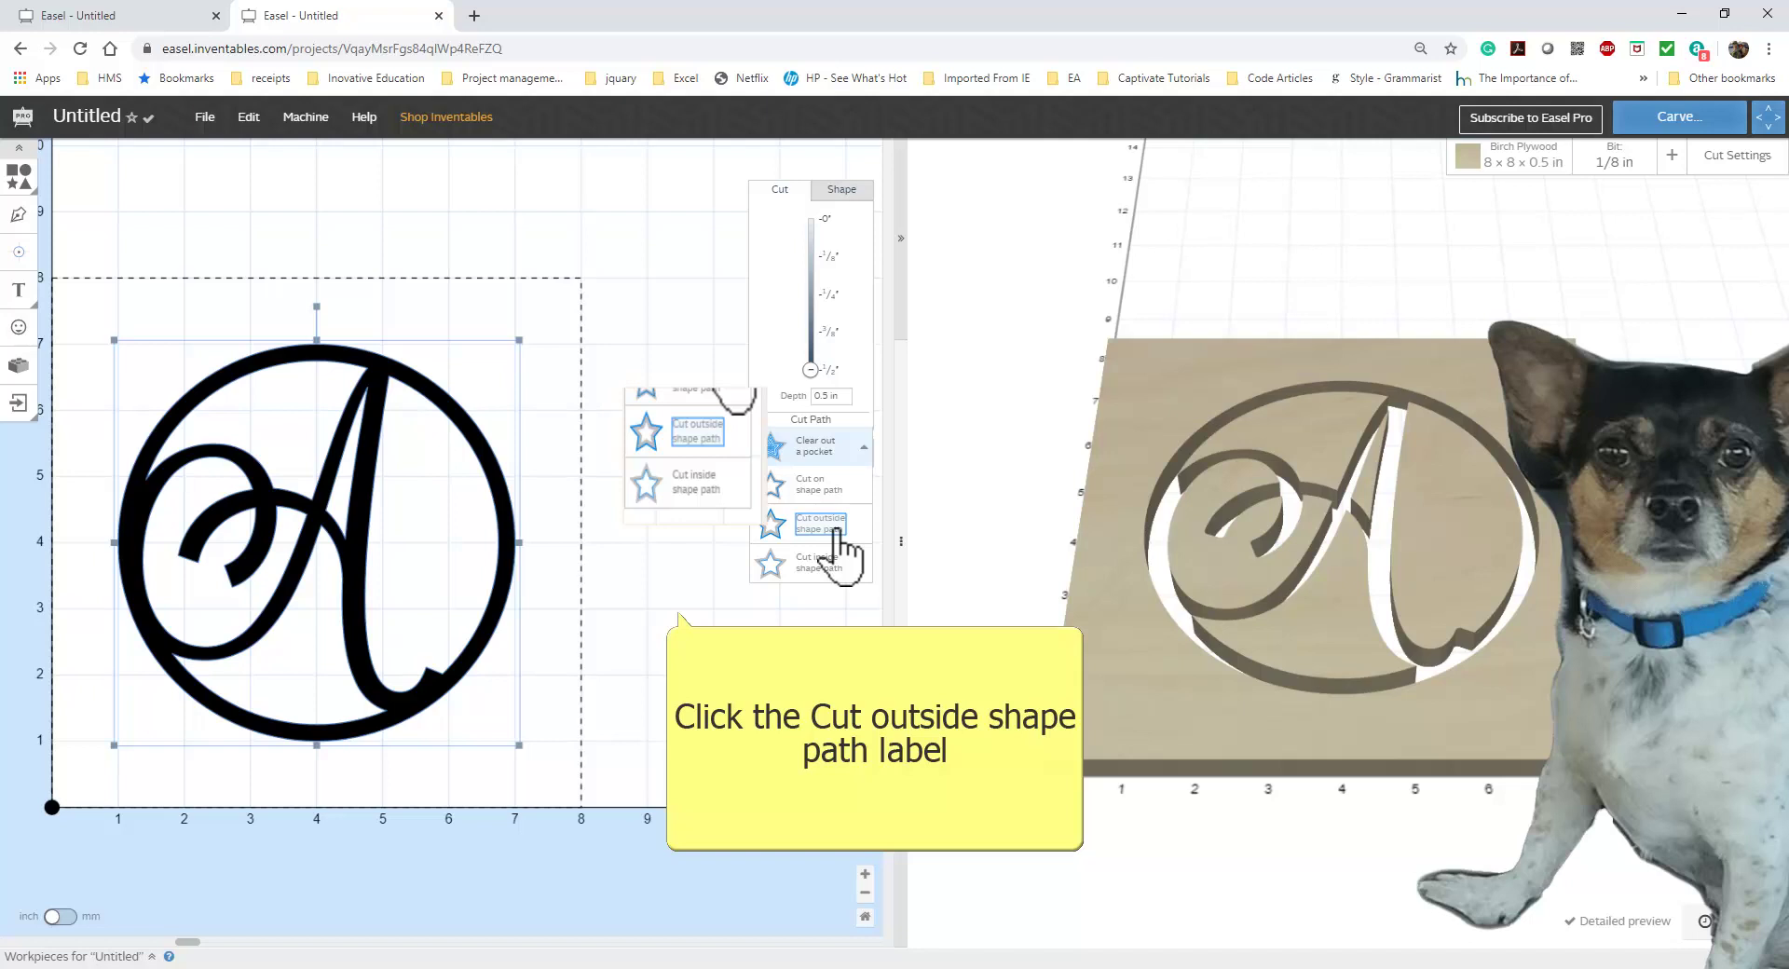
pyautogui.click(832, 533)
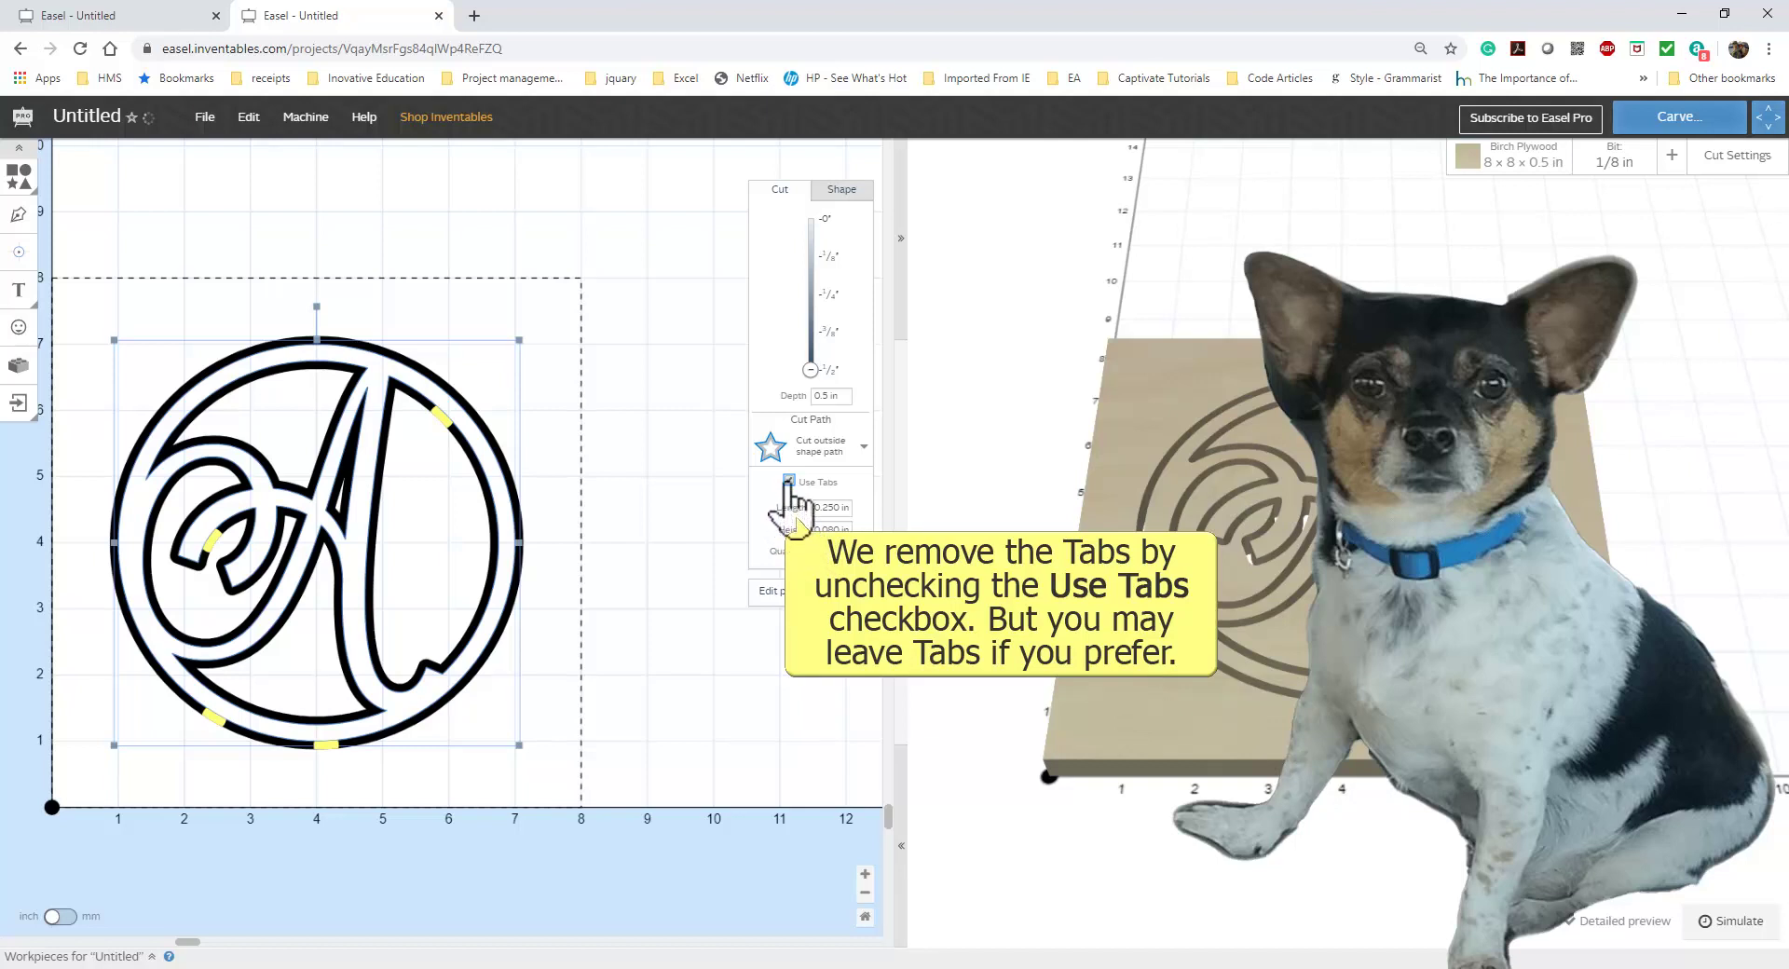
pyautogui.click(789, 483)
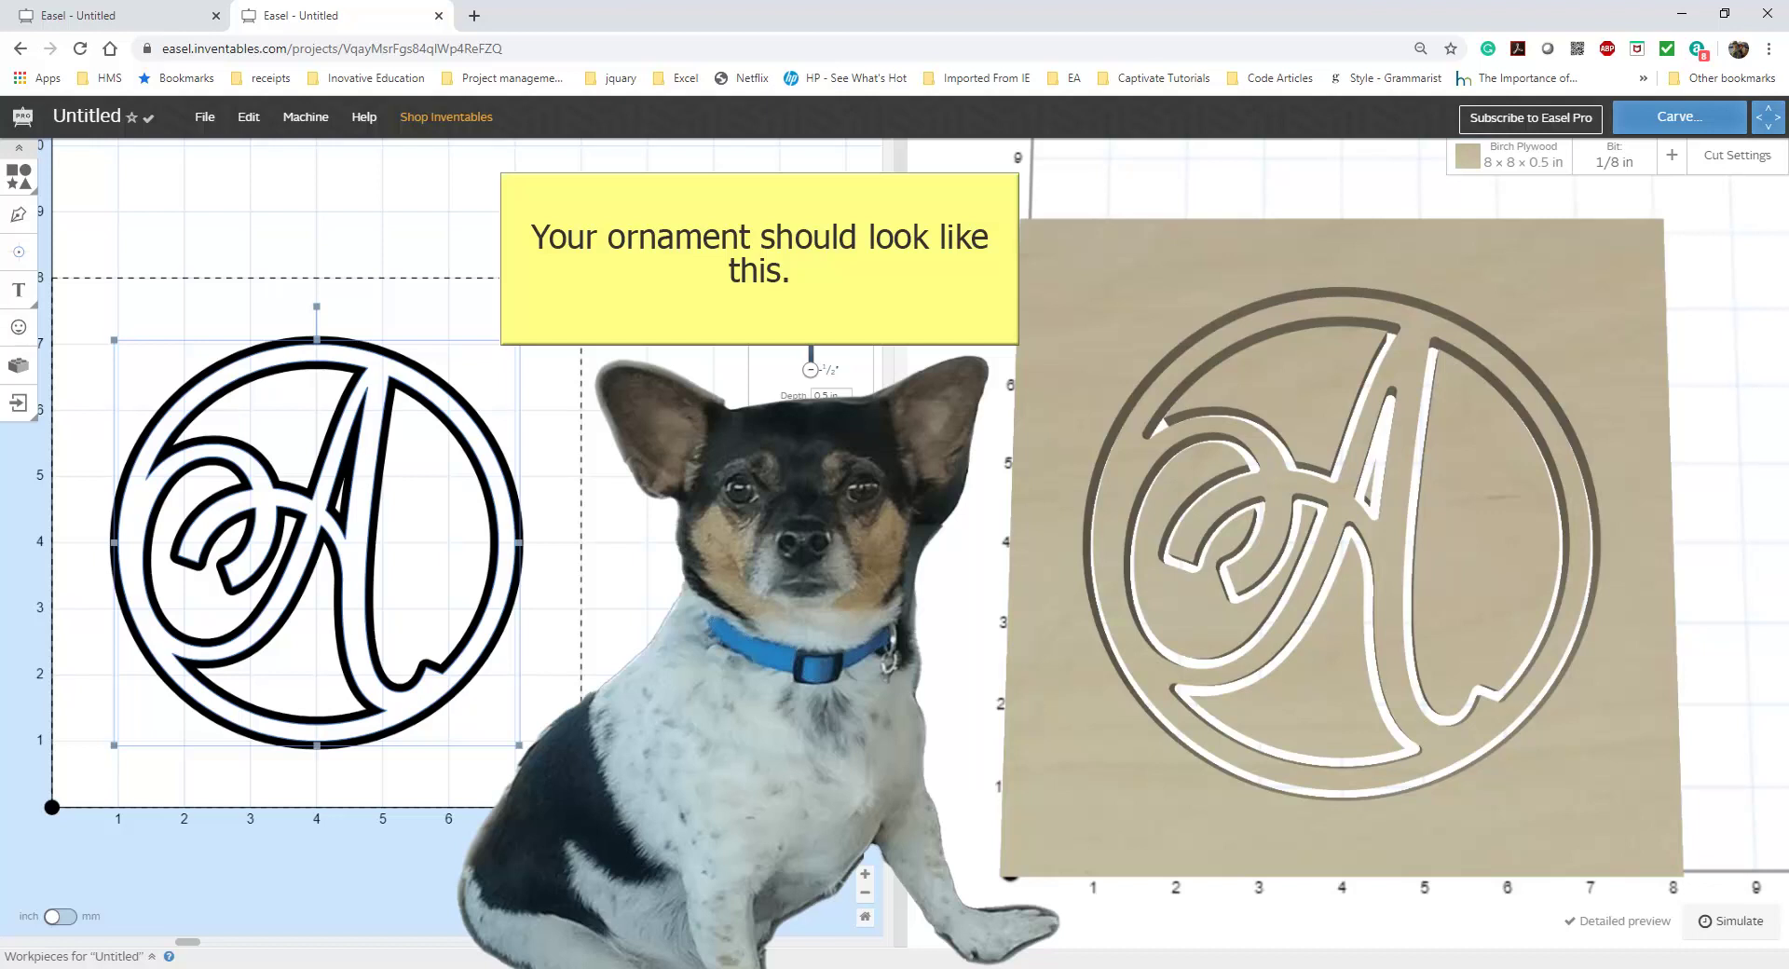
# - Enter 'Ornament: Initial A' as the new project name in the Rename Project field
pyautogui.write('rnament: A')
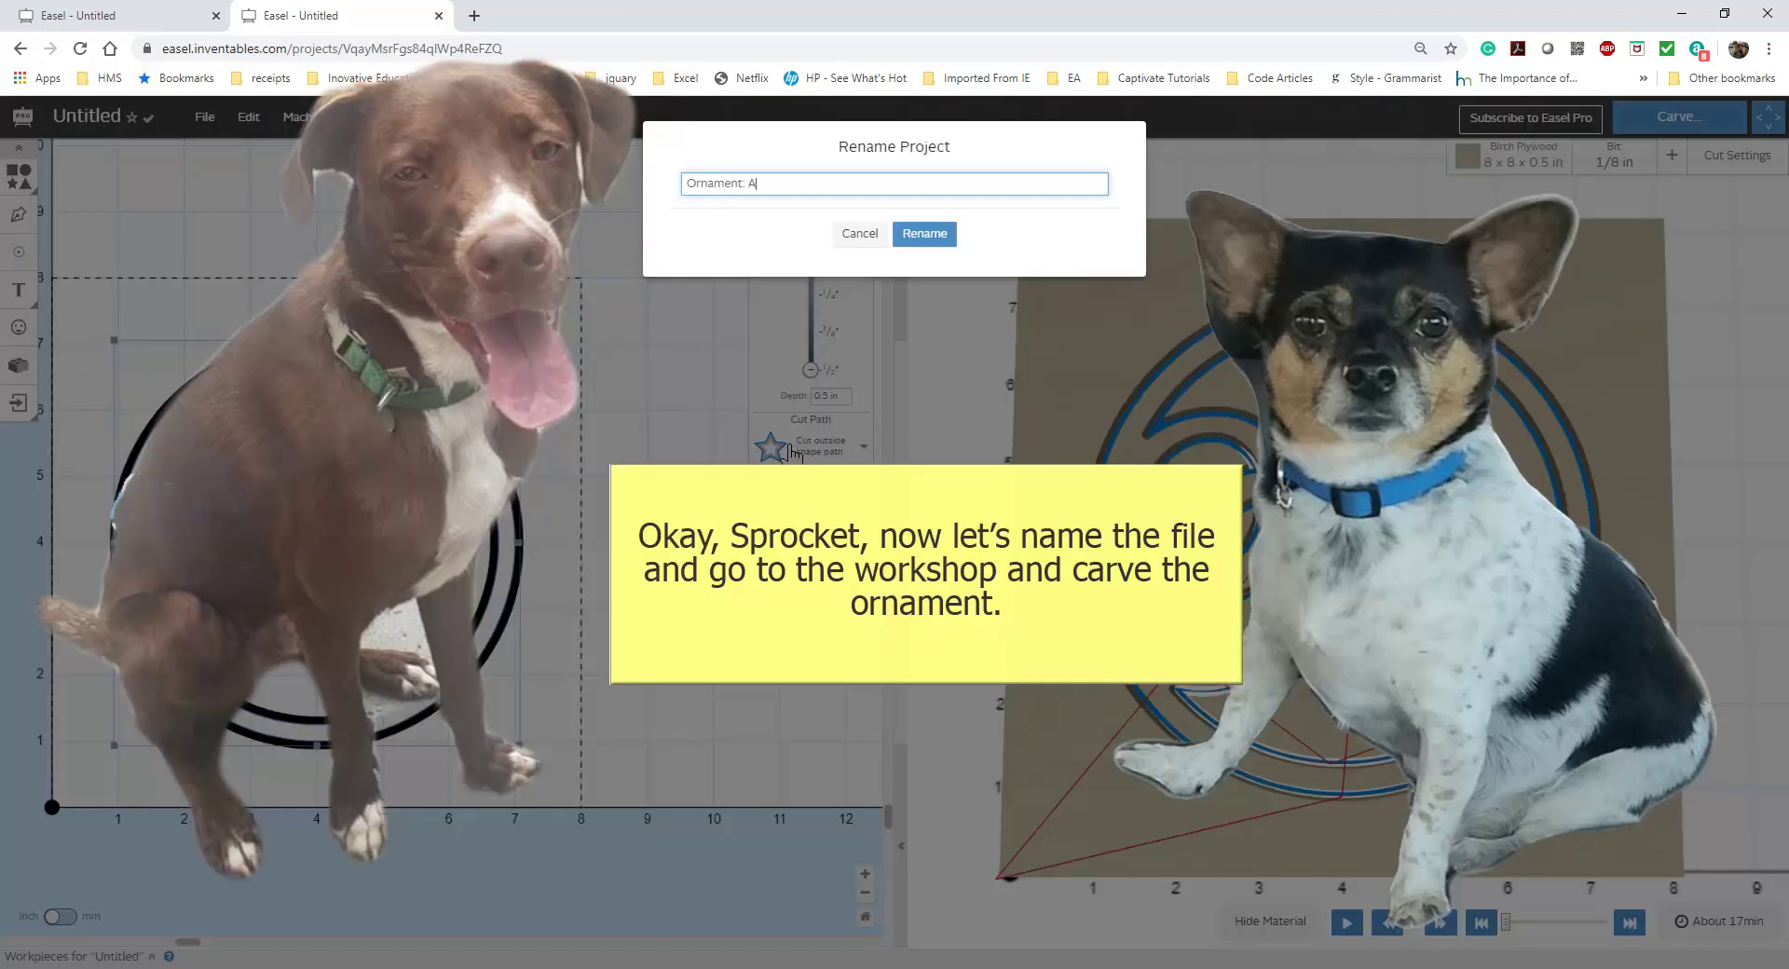
pyautogui.press('BackSpace')
pyautogui.write('Initial A')
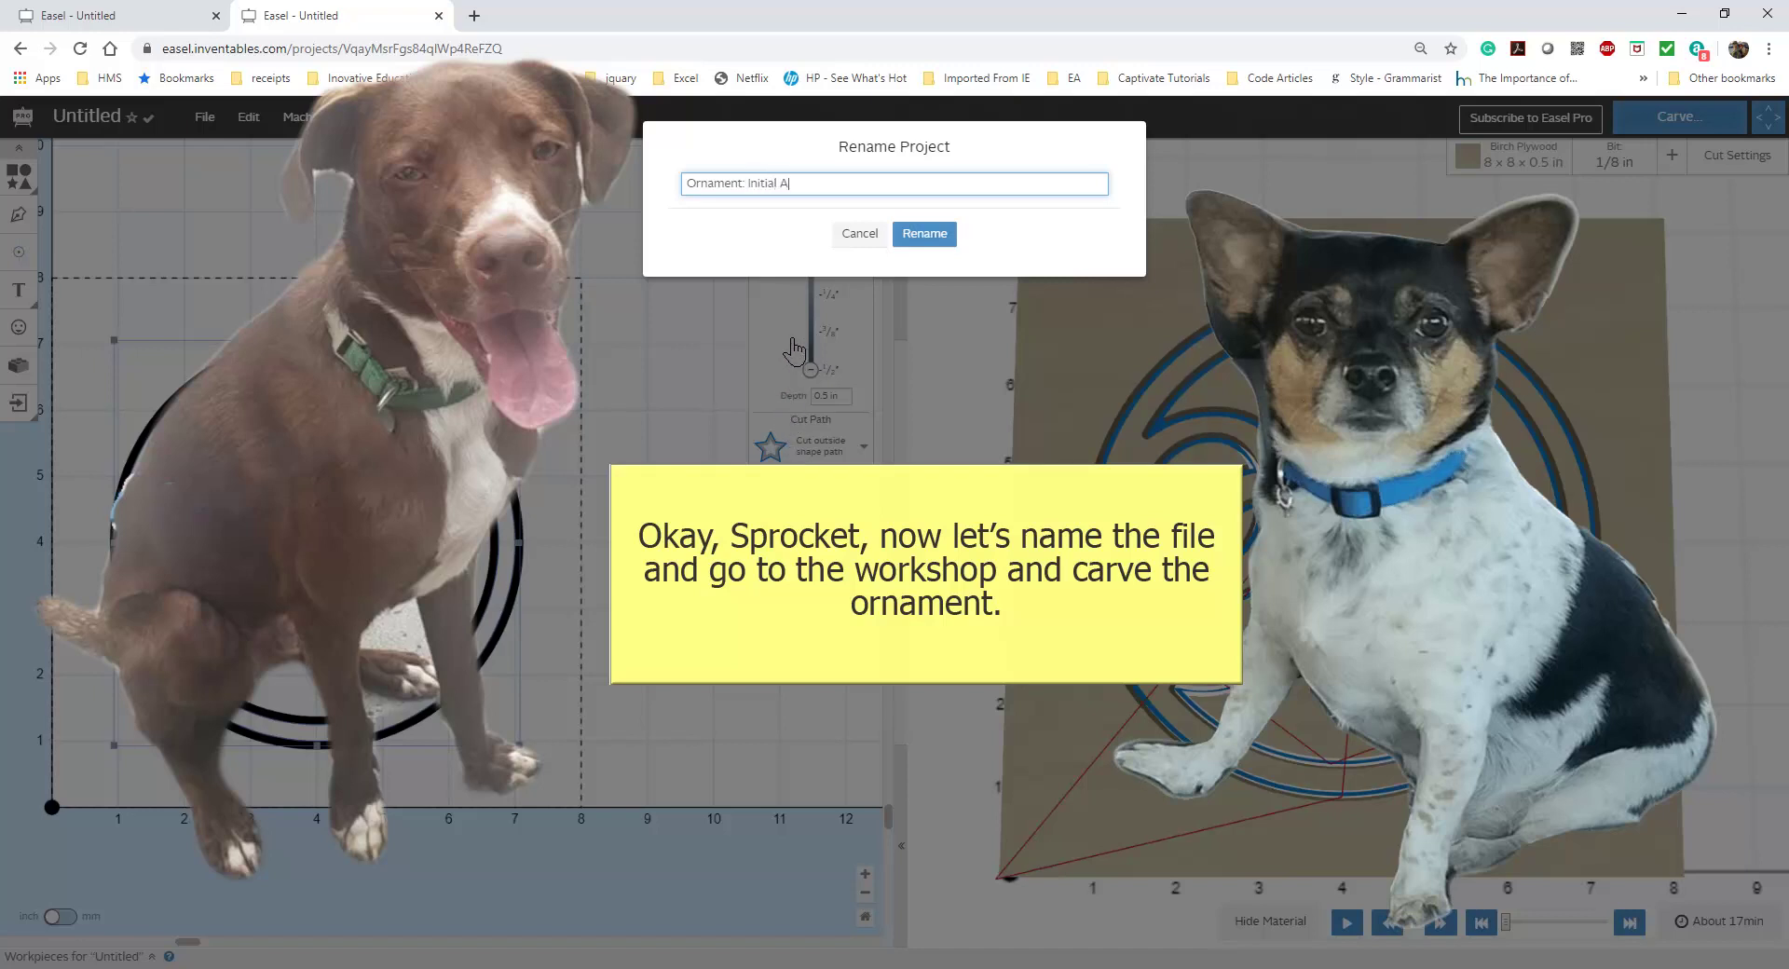